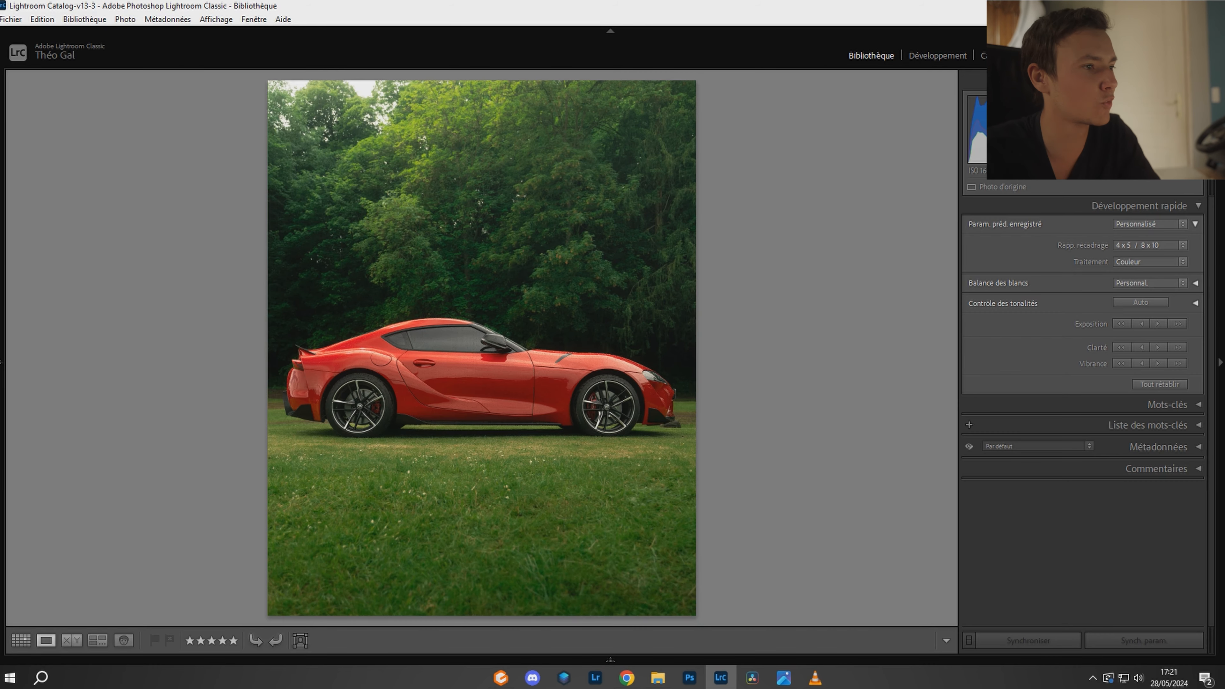
# Open the red car photo from Lightroom Classic in Photoshop for editing and show its layers.
pyautogui.rightClick(576, 205)
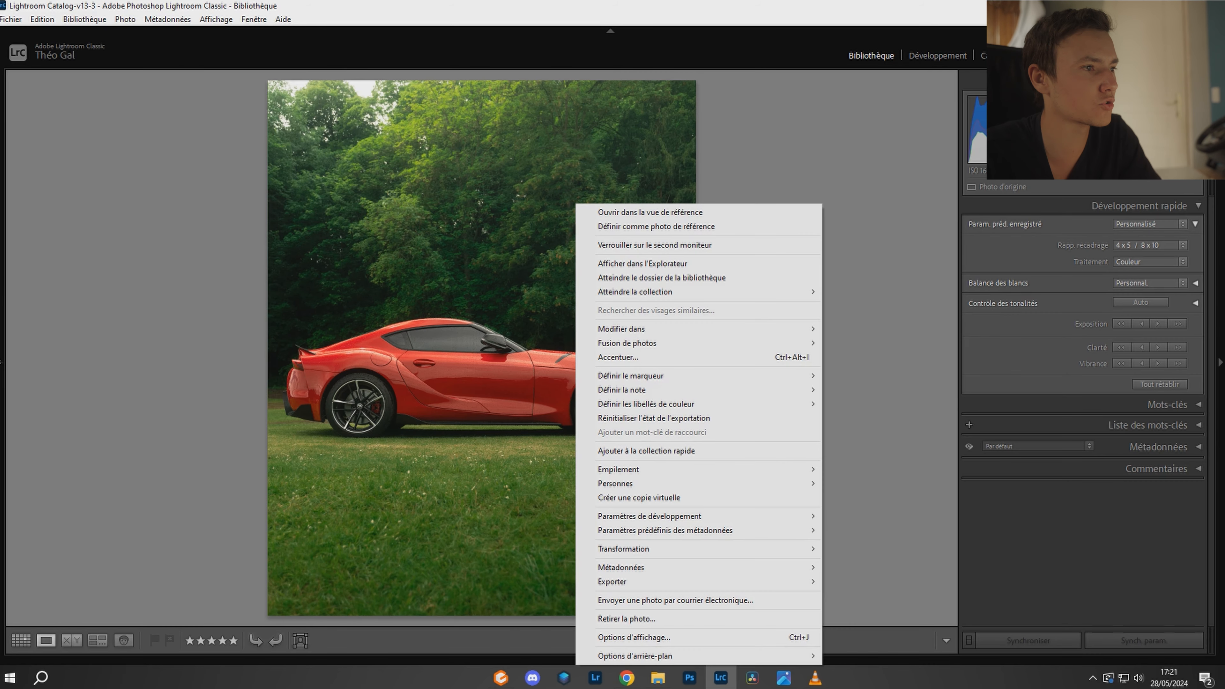
pyautogui.rightClick(521, 205)
pyautogui.click(832, 328)
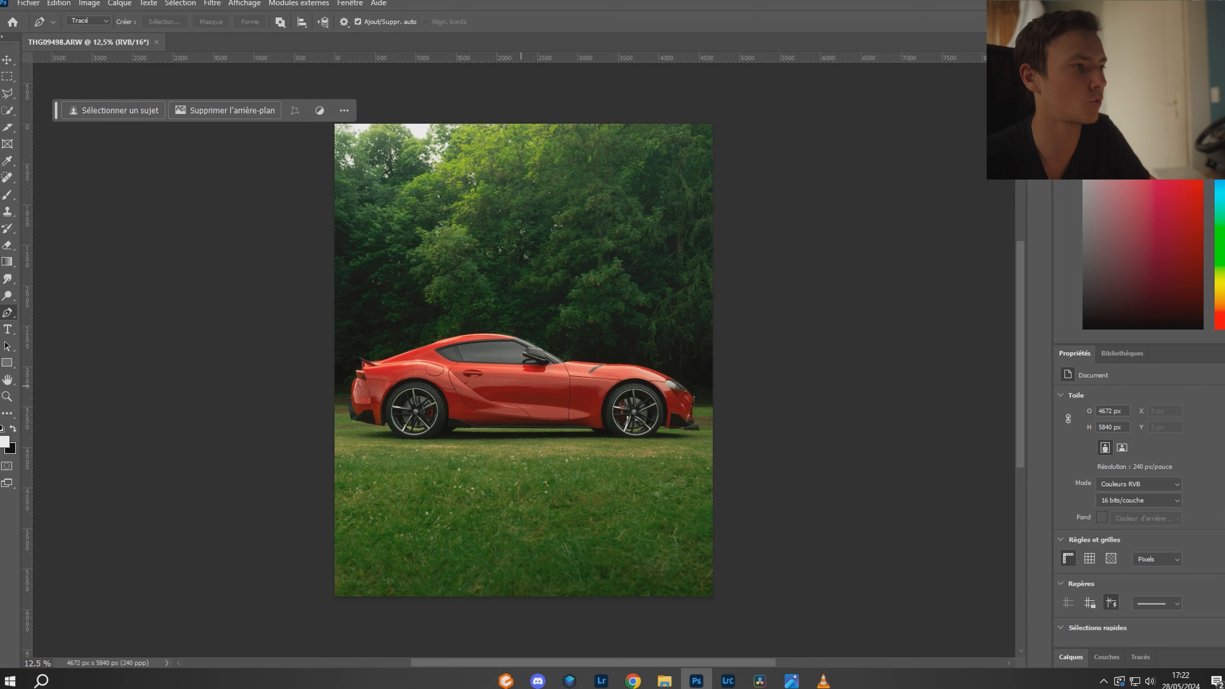
pyautogui.hscroll(-2, 521, 386)
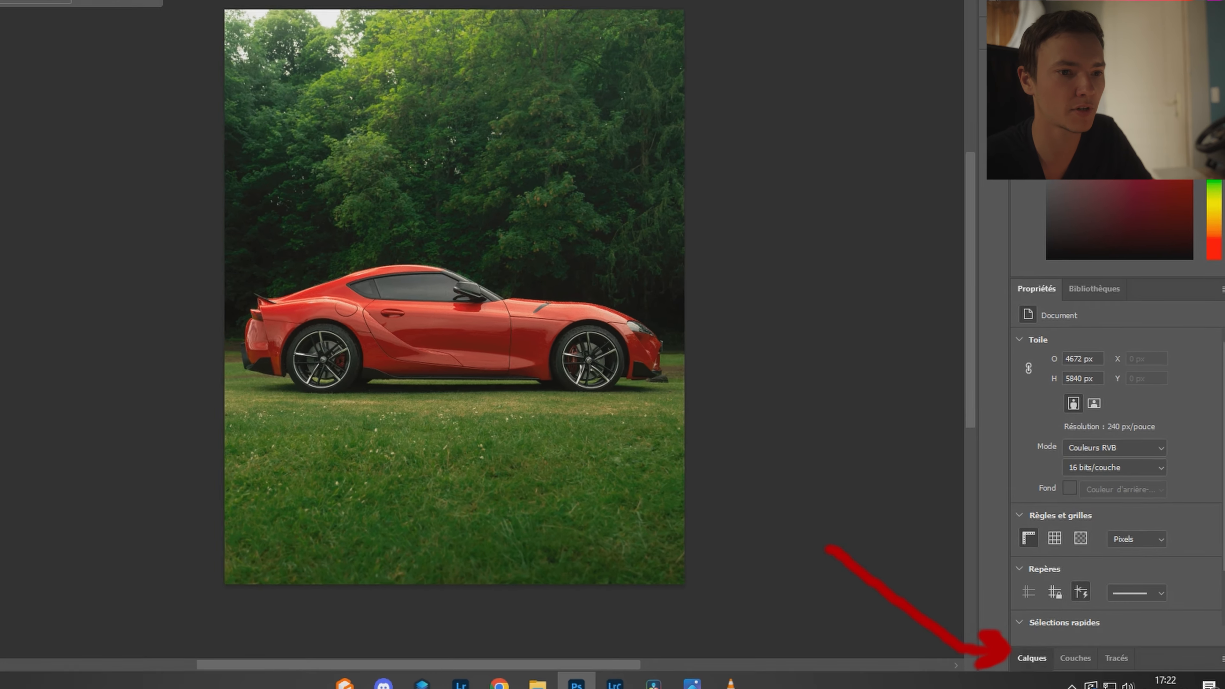
pyautogui.press('F7')
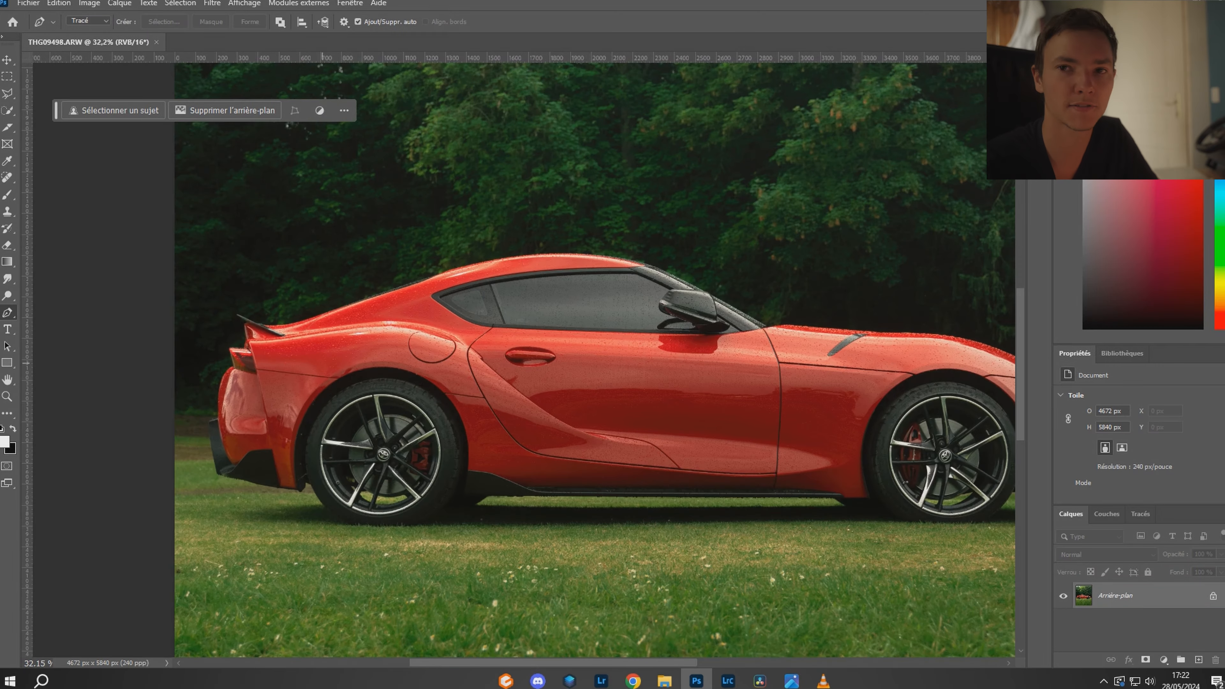
# Start a Pen tool path at the tip of the rear spoiler and trace it along the car's rear deck edge.
pyautogui.scroll(5, 261, 314)
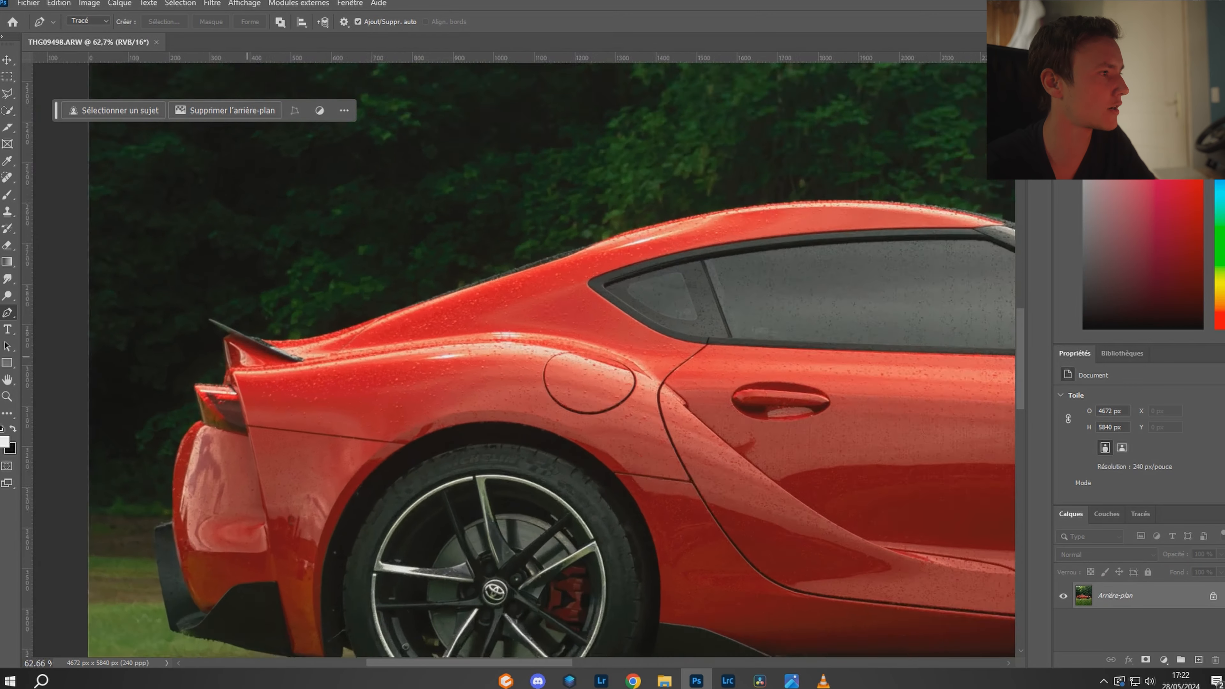
pyautogui.scroll(7, 243, 355)
pyautogui.scroll(-3, 237, 285)
pyautogui.scroll(4, 443, 269)
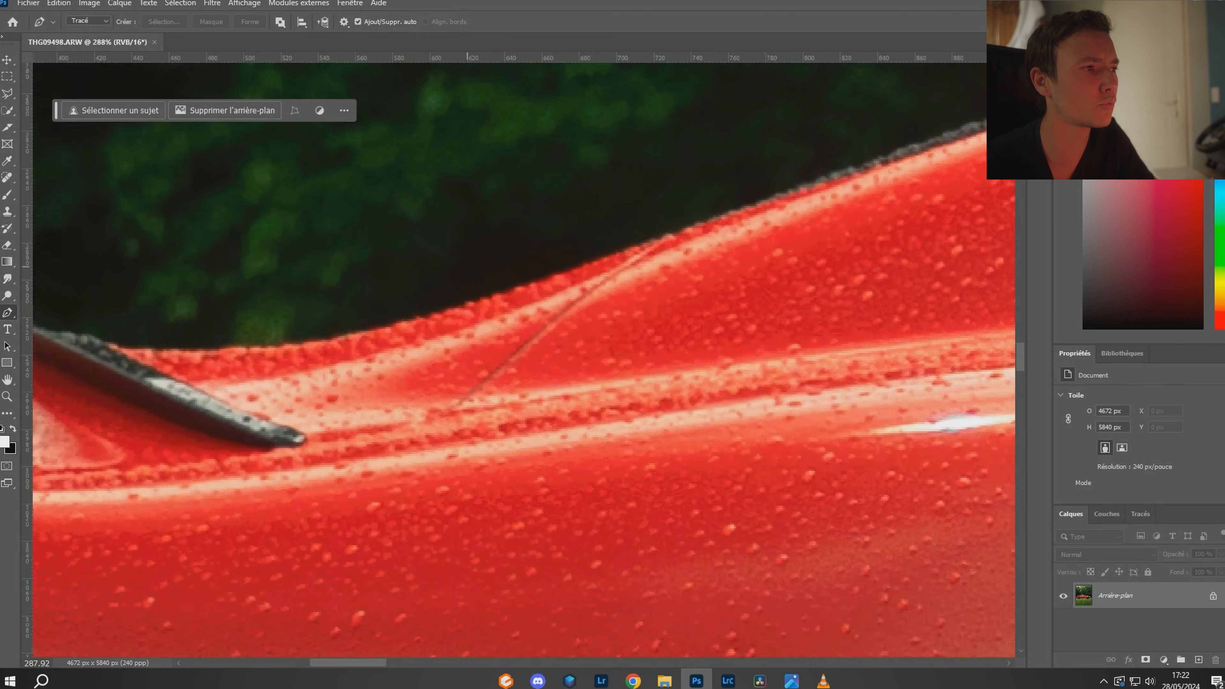
pyautogui.scroll(5, 470, 275)
pyautogui.scroll(-10, 471, 290)
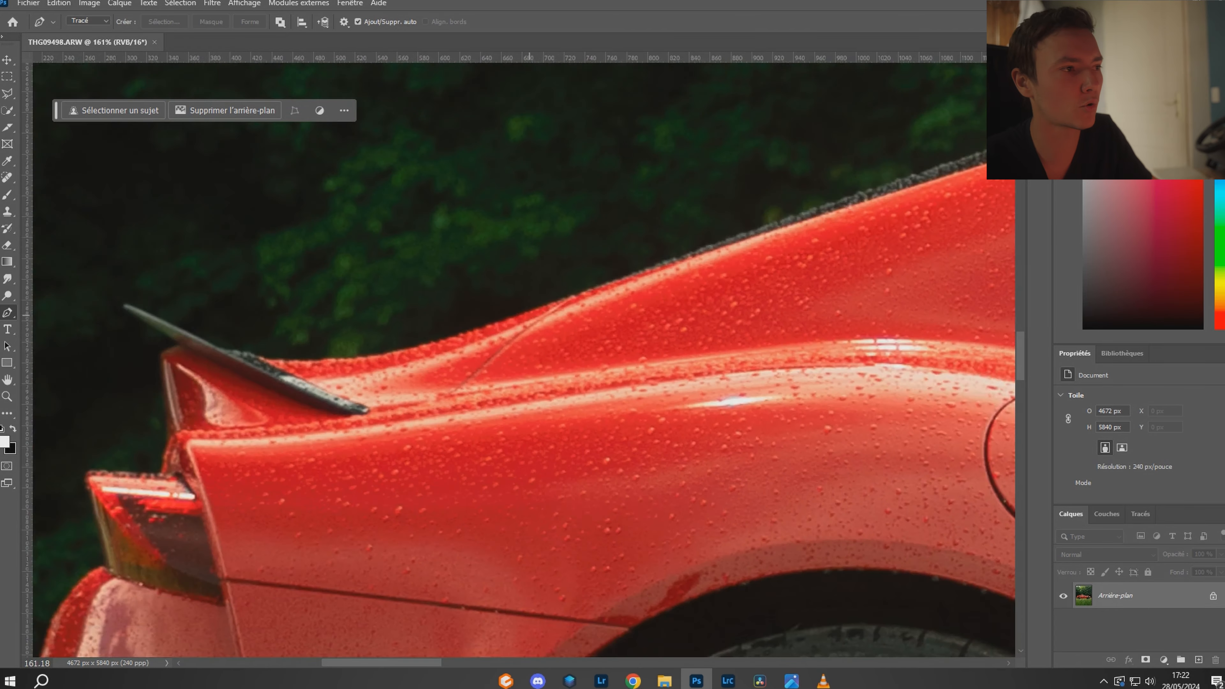
pyautogui.scroll(5, 334, 264)
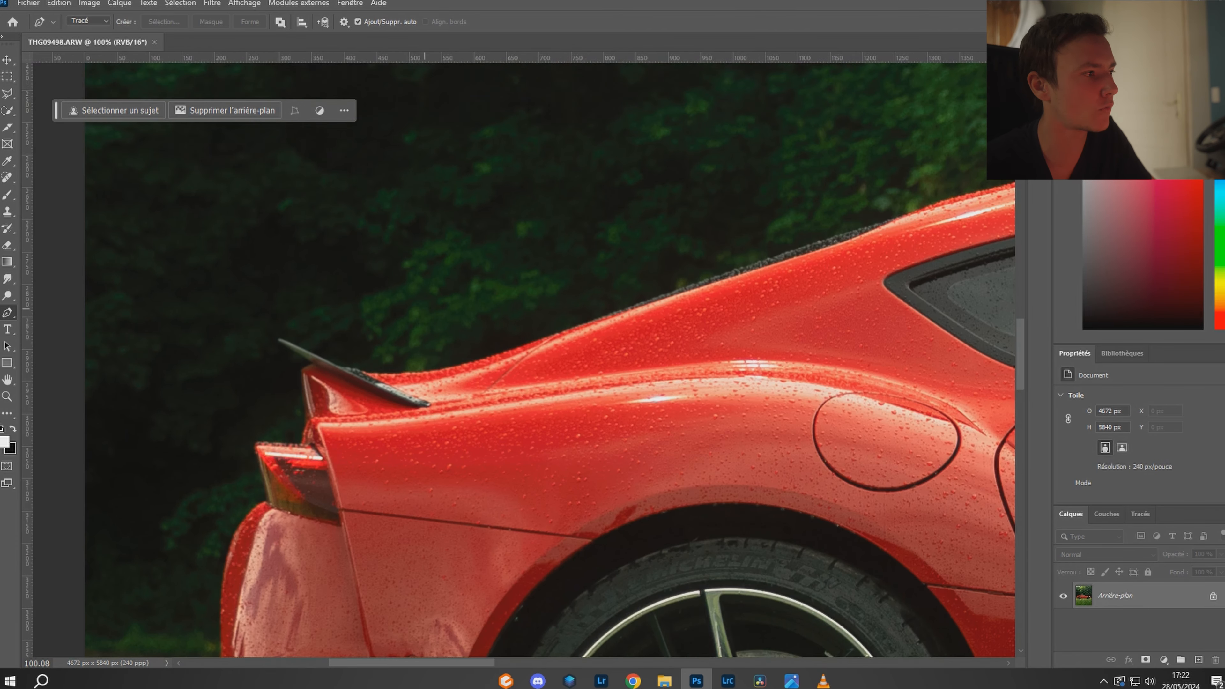
pyautogui.click(204, 325)
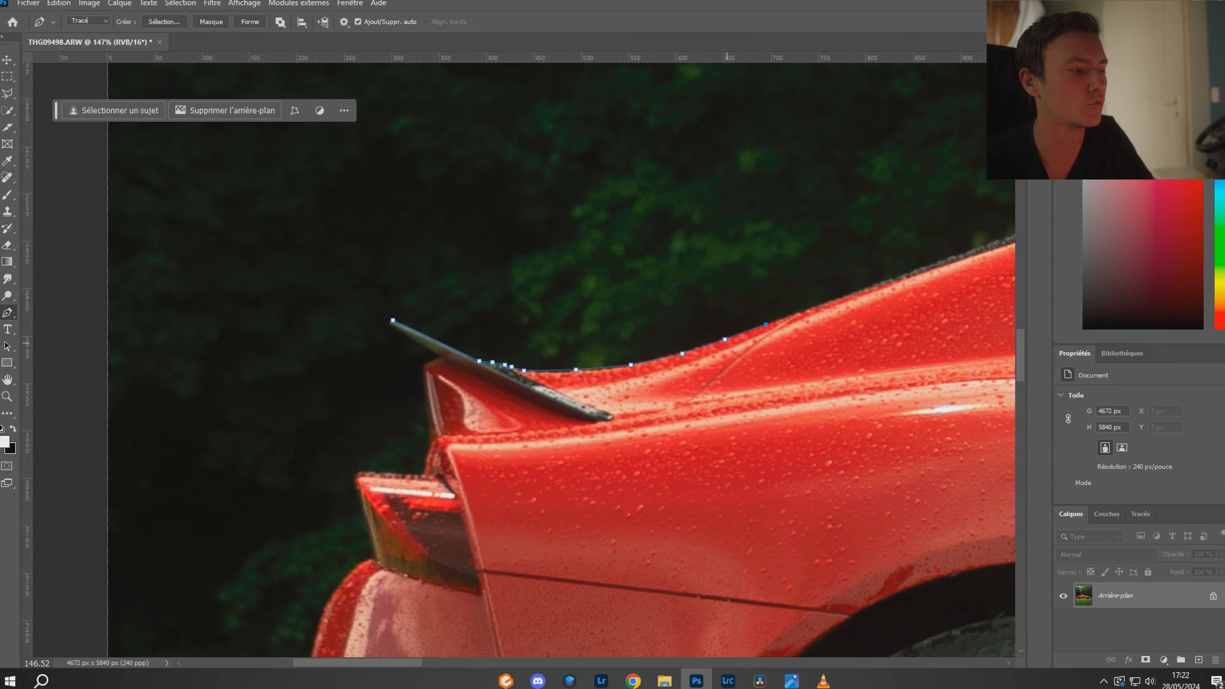
pyautogui.moveTo(651, 364); pyautogui.dragTo(565, 365)
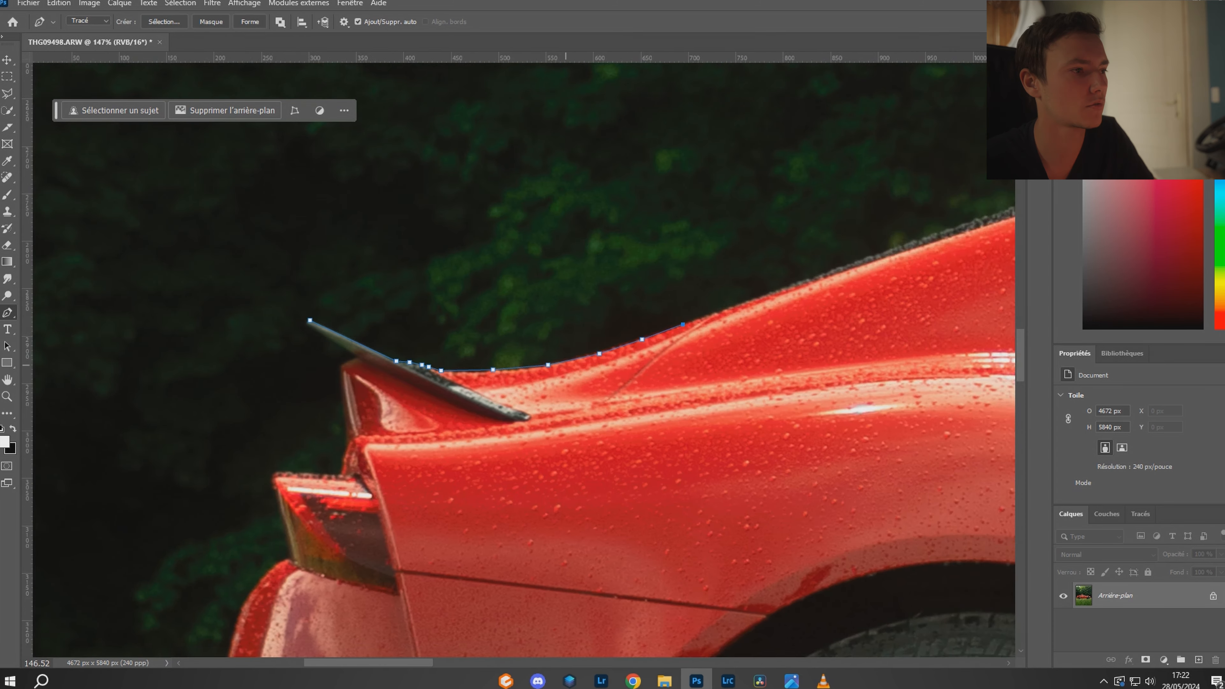
# Continue the Pen path up the rear slope and along the car's roofline.
pyautogui.scroll(-4, 566, 365)
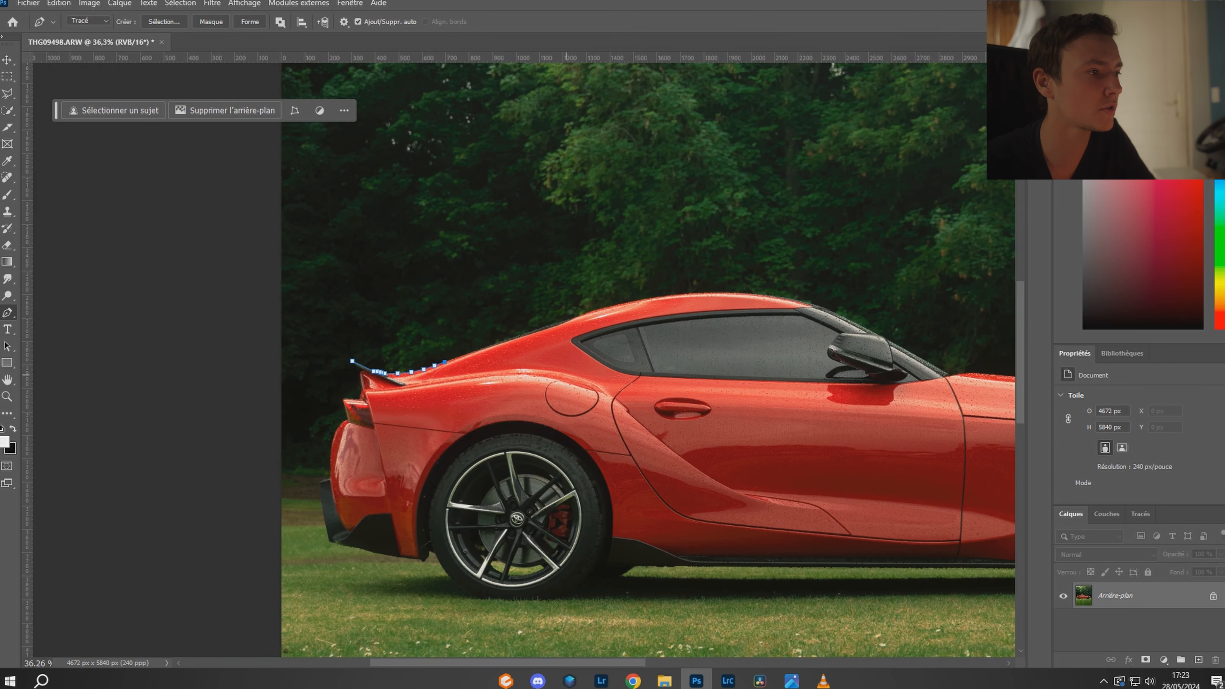
pyautogui.scroll(3, 507, 354)
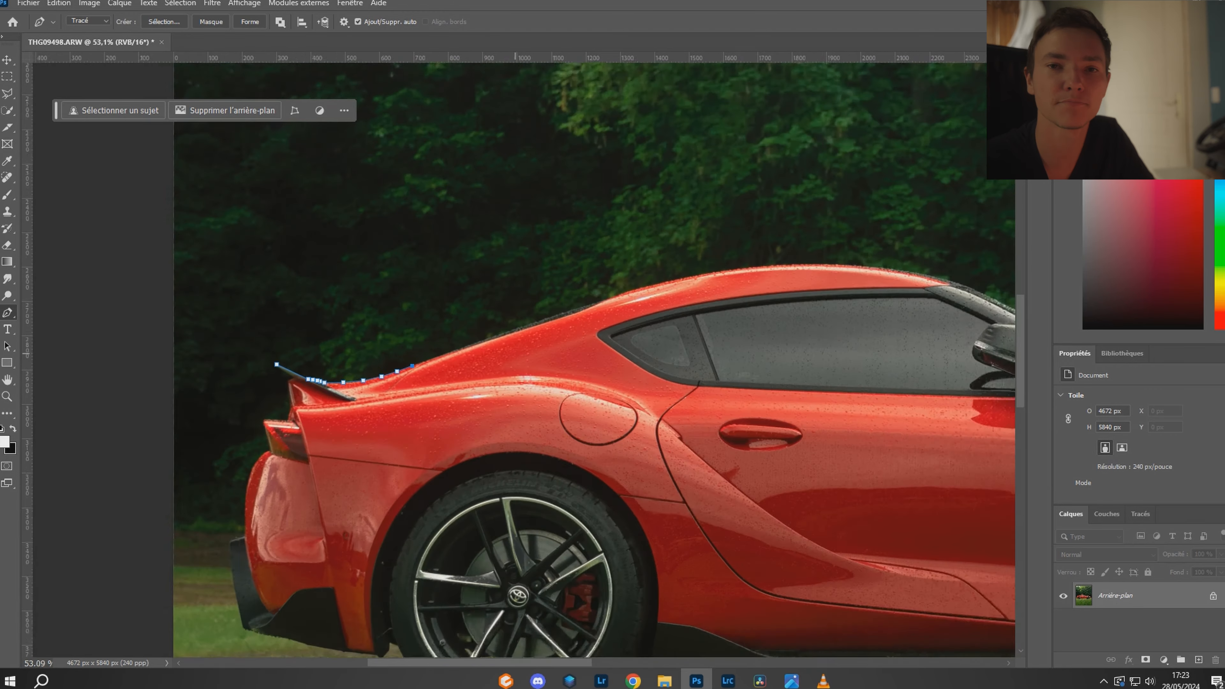
pyautogui.scroll(5, 686, 386)
pyautogui.click(74, 300)
pyautogui.click(136, 277)
pyautogui.click(201, 255)
pyautogui.click(235, 243)
pyautogui.scroll(-2, 734, 272)
pyautogui.click(971, 320)
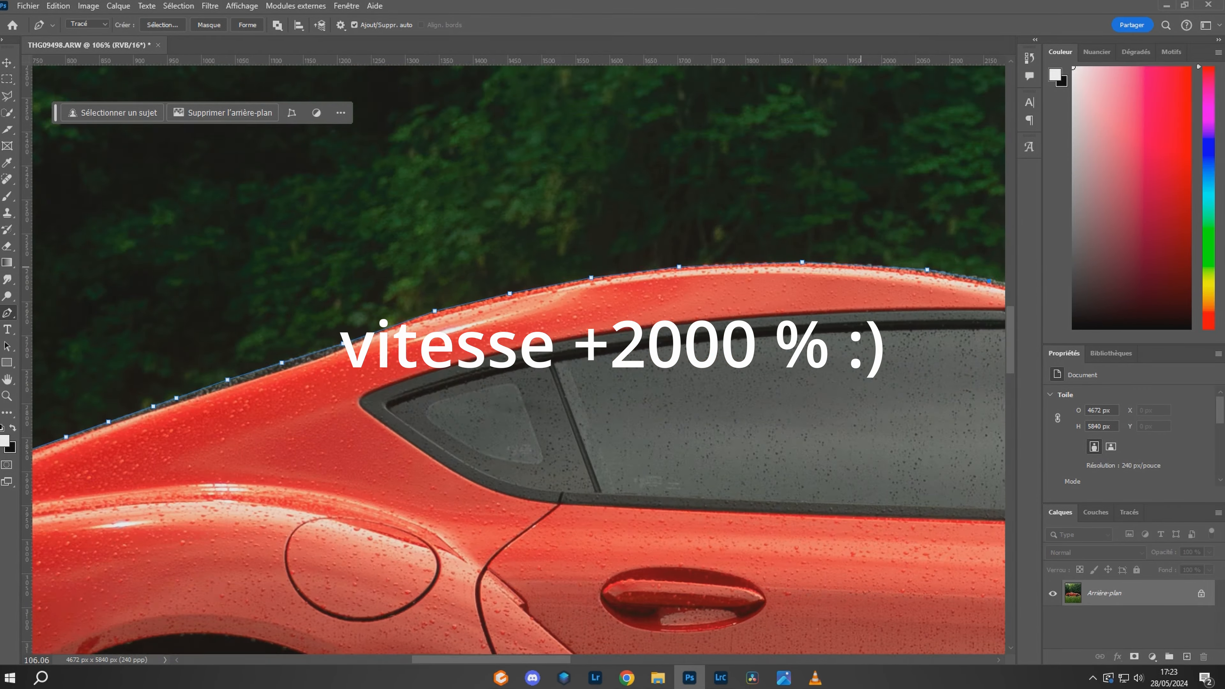
# Extend the Pen path from the roof down the windshield and along the hood toward the headlight.
pyautogui.moveTo(930, 320); pyautogui.dragTo(355, 320)
pyautogui.click(930, 615)
pyautogui.moveTo(547, 506); pyautogui.dragTo(232, 329)
pyautogui.click(716, 432)
pyautogui.moveTo(716, 432); pyautogui.dragTo(256, 396)
pyautogui.click(356, 410)
pyautogui.scroll(-3, 655, 501)
pyautogui.click(864, 446)
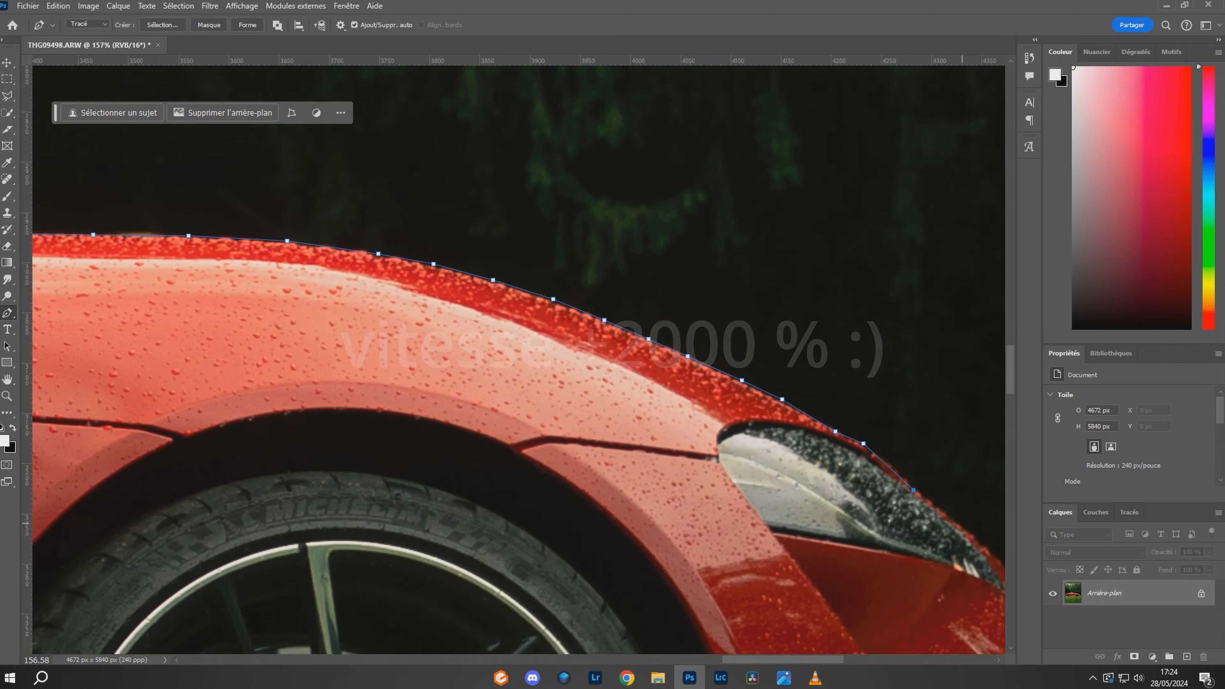
# Trace the Pen path around the headlight and front bumper to the underside of the front tire.
pyautogui.moveTo(864, 446); pyautogui.dragTo(603, 253)
pyautogui.click(798, 432)
pyautogui.scroll(-3, 798, 432)
pyautogui.click(792, 597)
pyautogui.scroll(-2, 793, 596)
pyautogui.click(498, 558)
pyautogui.scroll(-5, 452, 557)
pyautogui.click(793, 498)
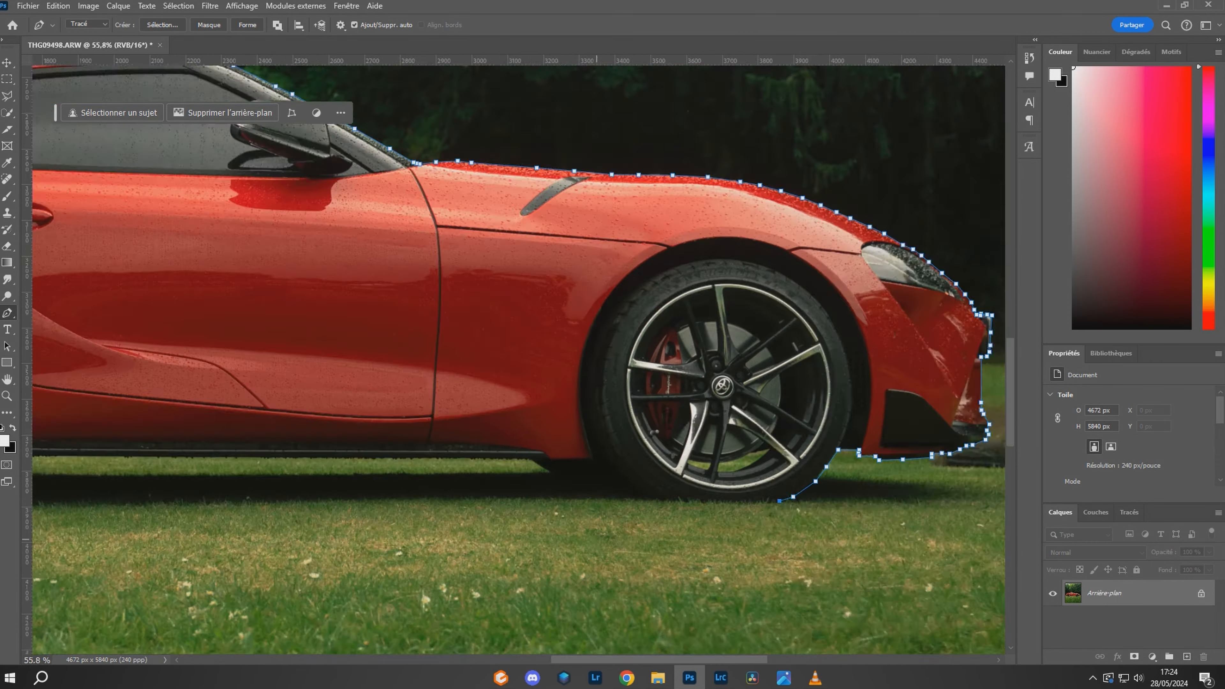
# Trace the Pen path from the front wheel along the side sill and around the rear tire.
pyautogui.scroll(3, 549, 465)
pyautogui.click(473, 426)
pyautogui.scroll(5, 473, 426)
pyautogui.click(262, 424)
pyautogui.scroll(-3, 262, 424)
pyautogui.click(142, 475)
pyautogui.click(129, 455)
pyautogui.moveTo(129, 455); pyautogui.dragTo(665, 631)
pyautogui.click(169, 505)
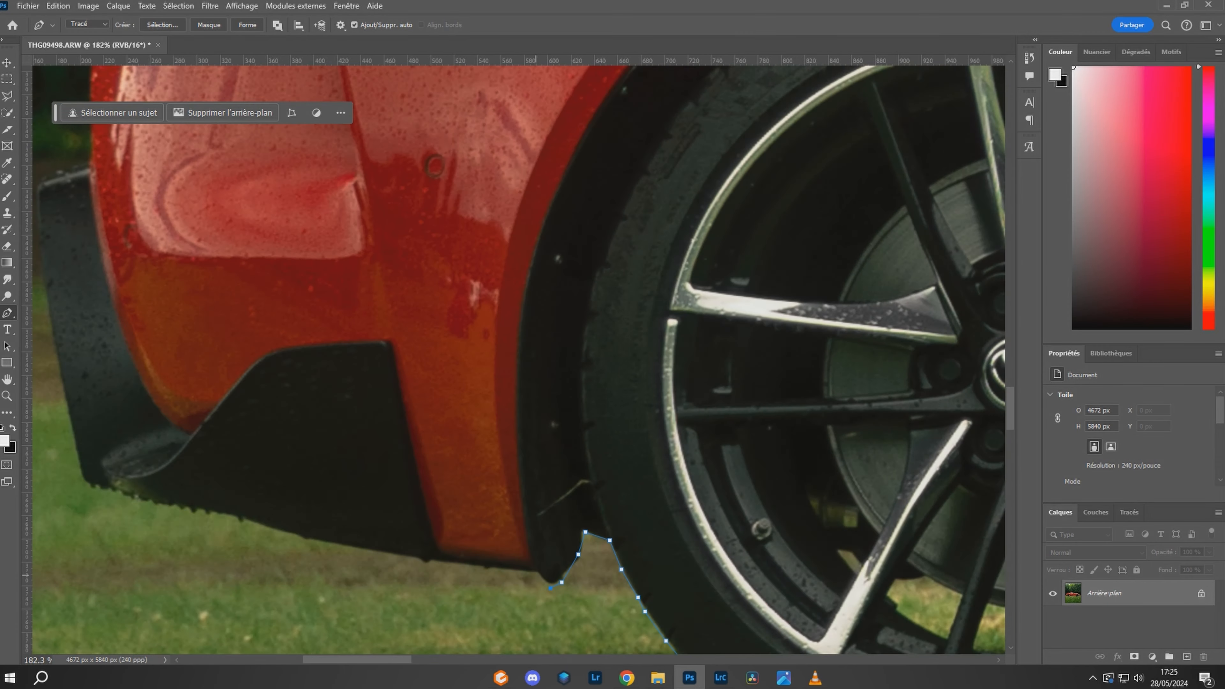
# Trace the rear bumper and taillight, and close the Pen path at the spoiler tip.
pyautogui.scroll(-3, 169, 505)
pyautogui.click(241, 410)
pyautogui.scroll(5, 287, 255)
pyautogui.click(383, 181)
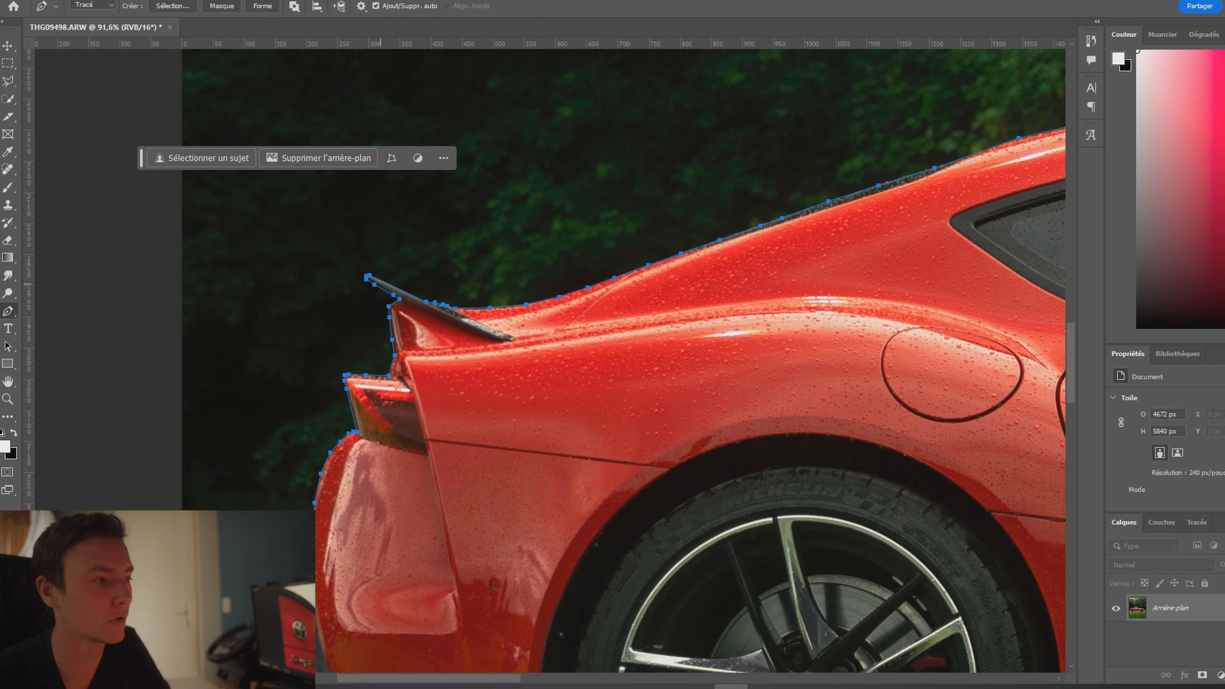
pyautogui.scroll(-10, 380, 283)
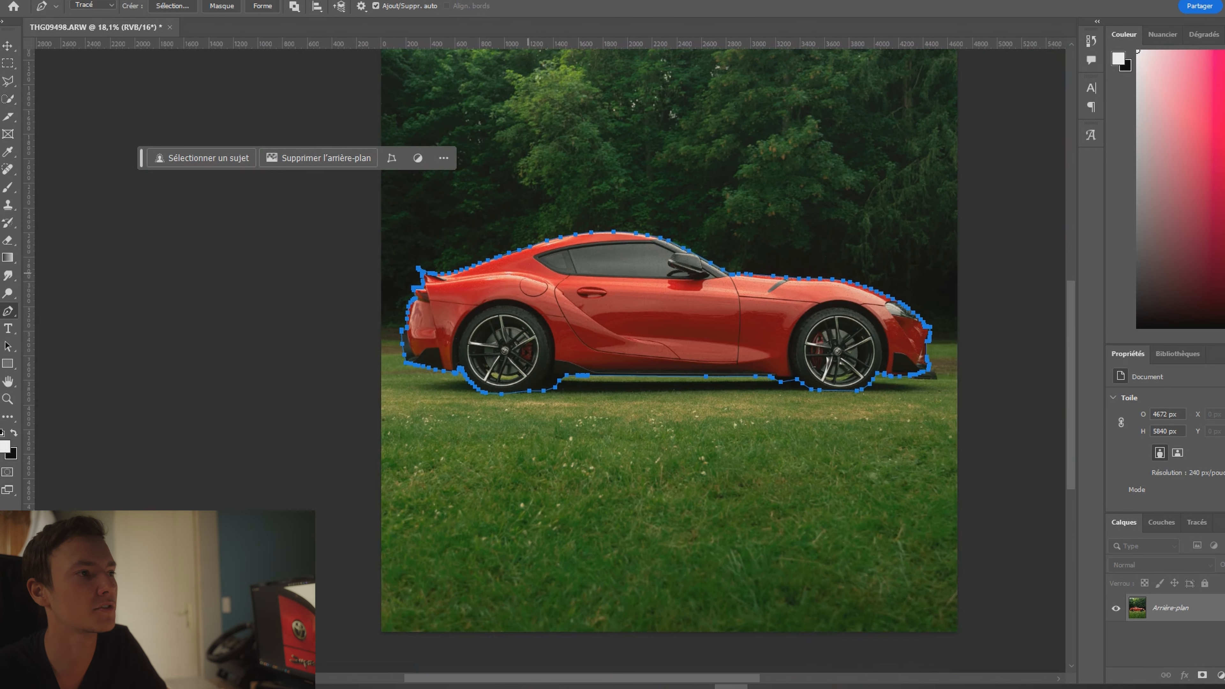
pyautogui.scroll(2, 670, 361)
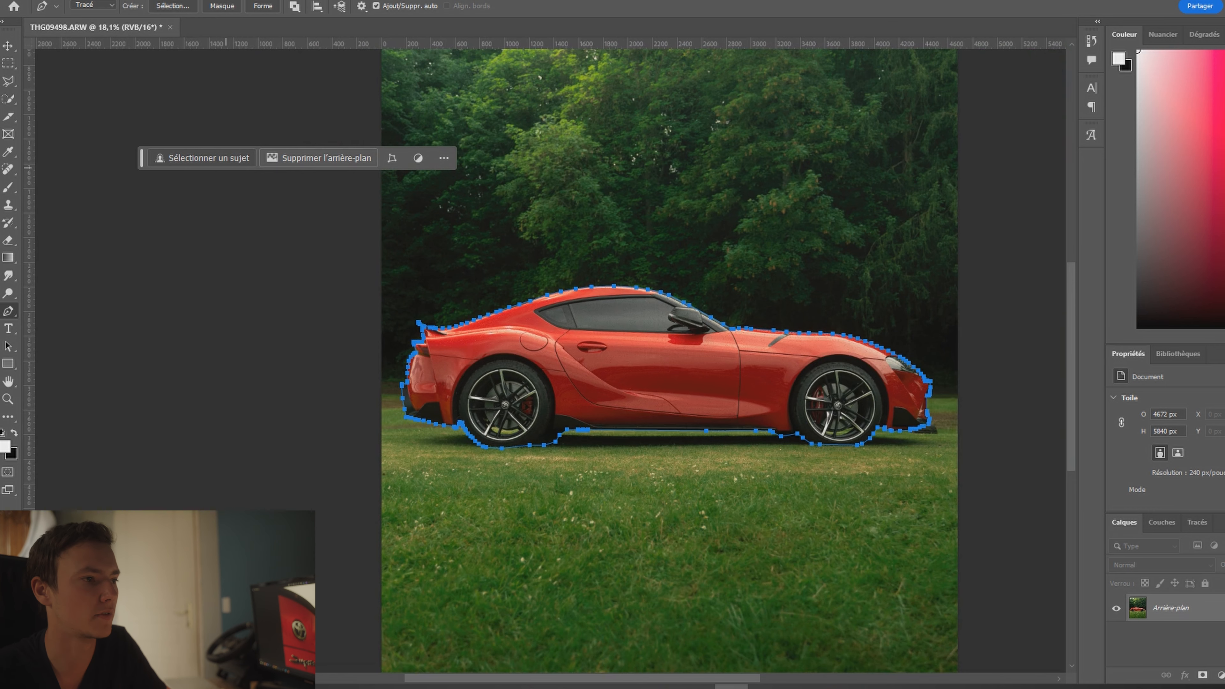
# Convert the closed car path into a selection and inspect its edge around the wheels and rear bumper.
pyautogui.hotkey('ctrl', 'Return')
pyautogui.scroll(3, 605, 414)
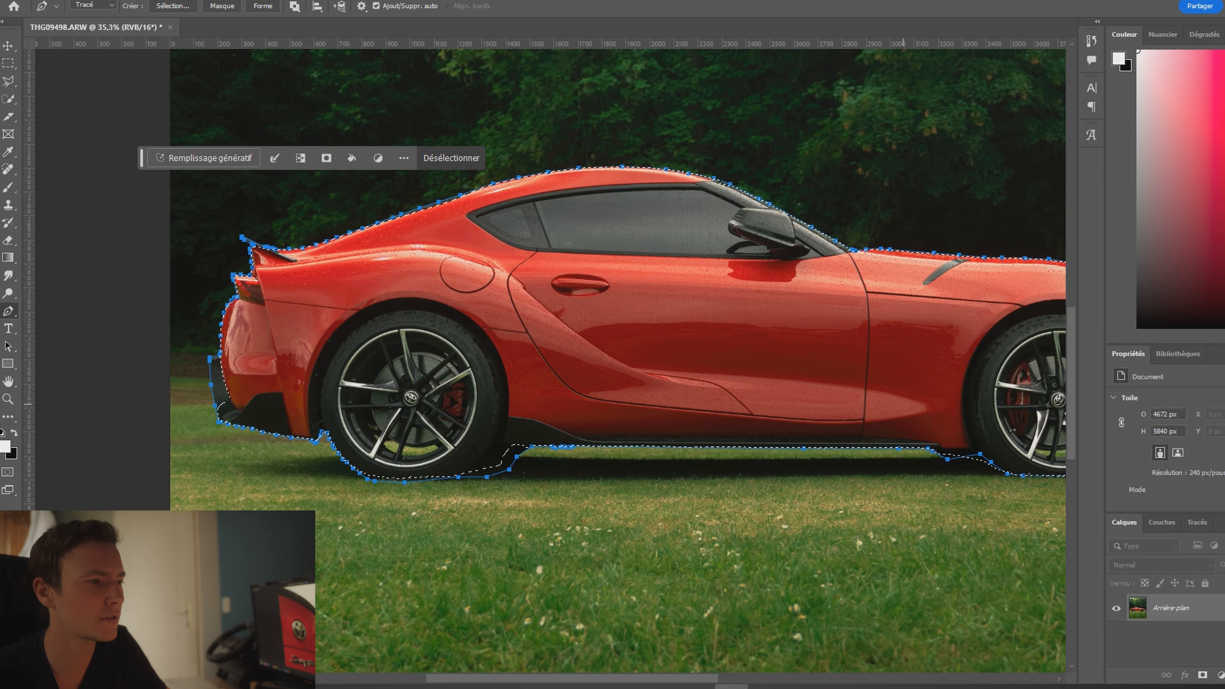
pyautogui.scroll(5, 530, 463)
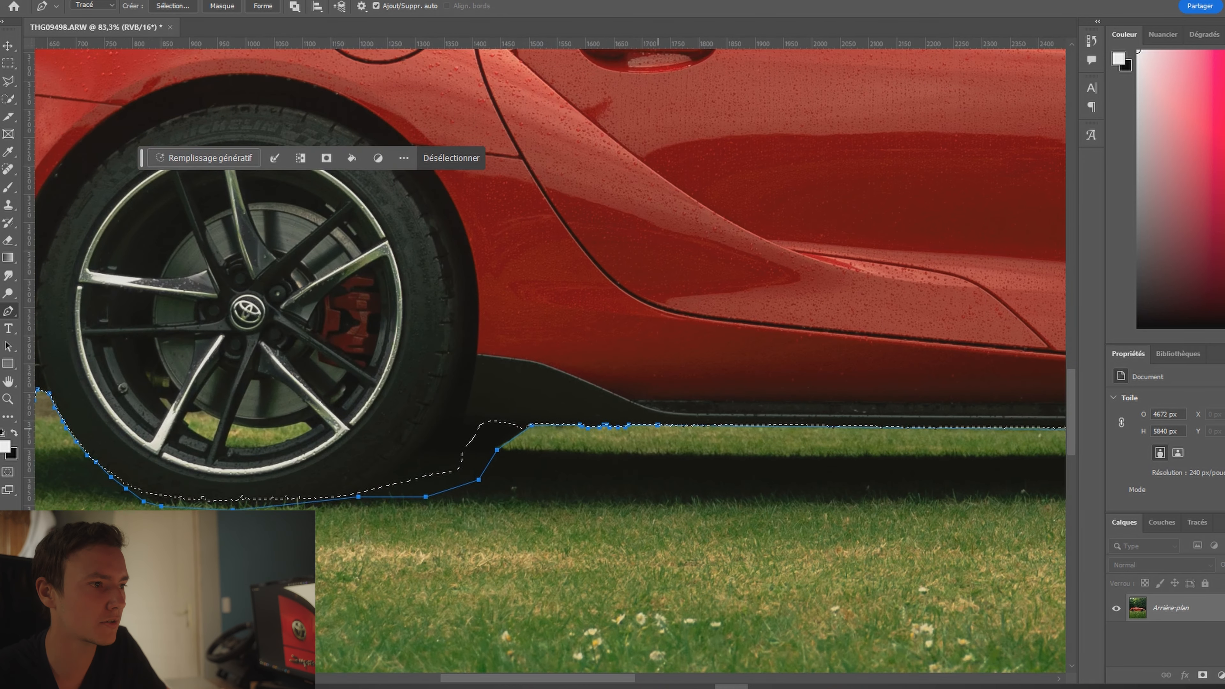
pyautogui.scroll(-5, 473, 420)
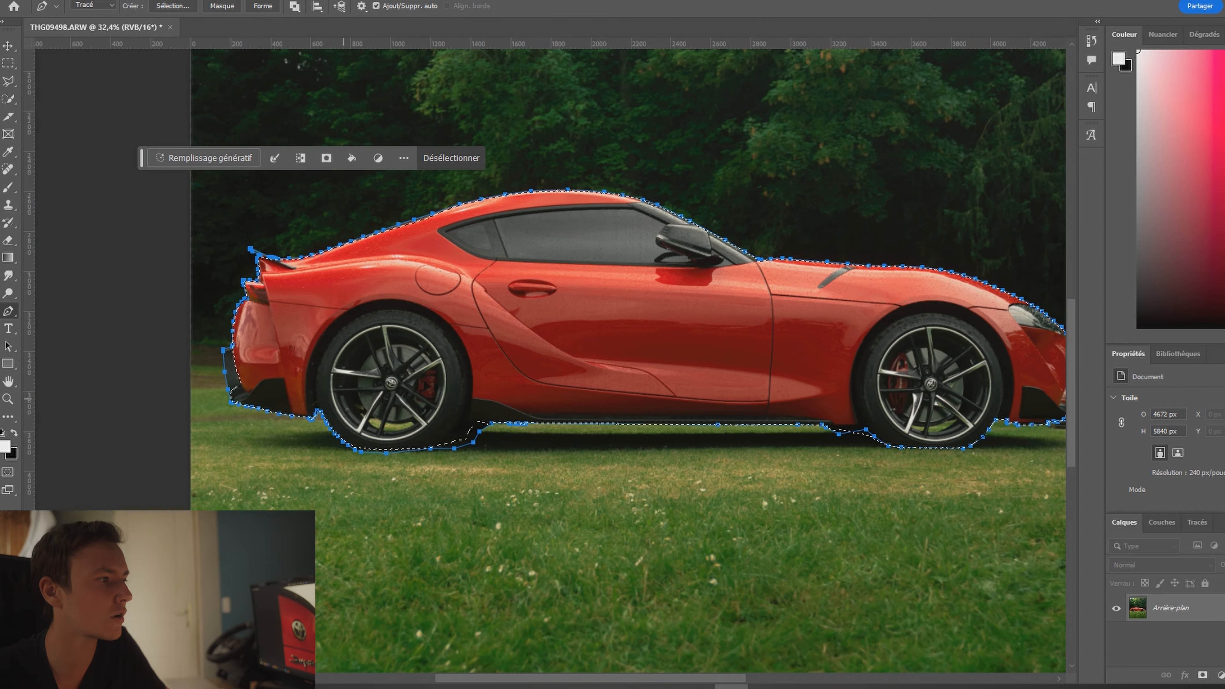
pyautogui.scroll(-1, 840, 407)
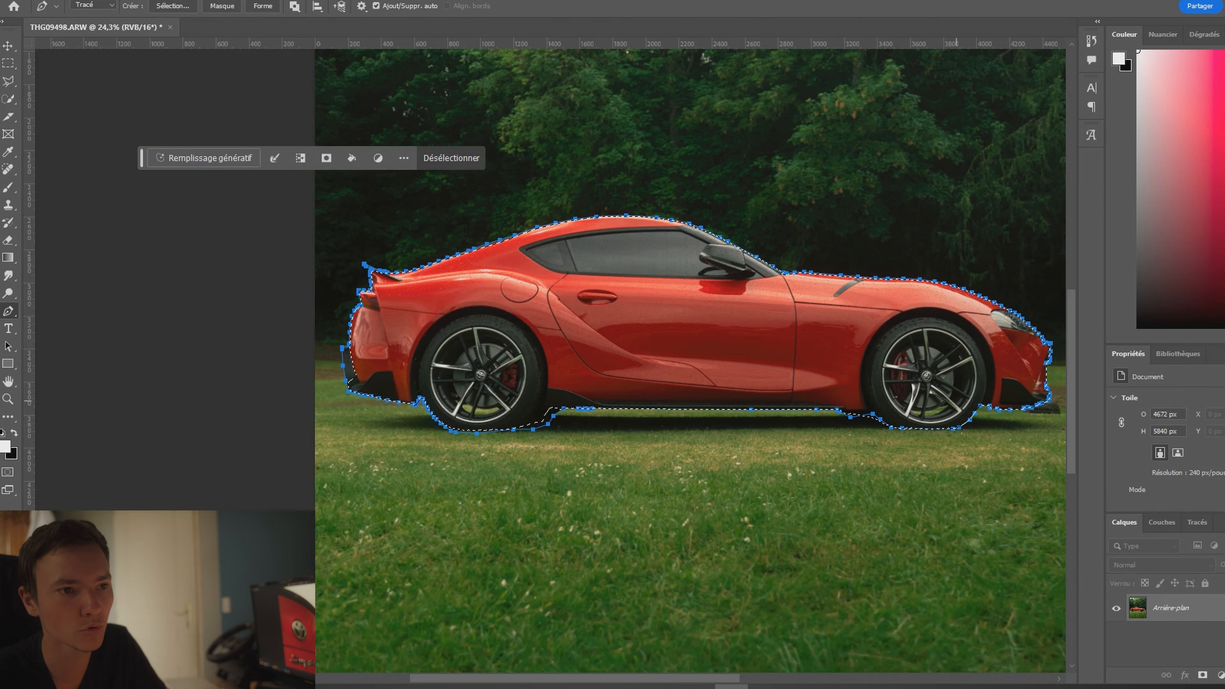
pyautogui.scroll(2, 405, 365)
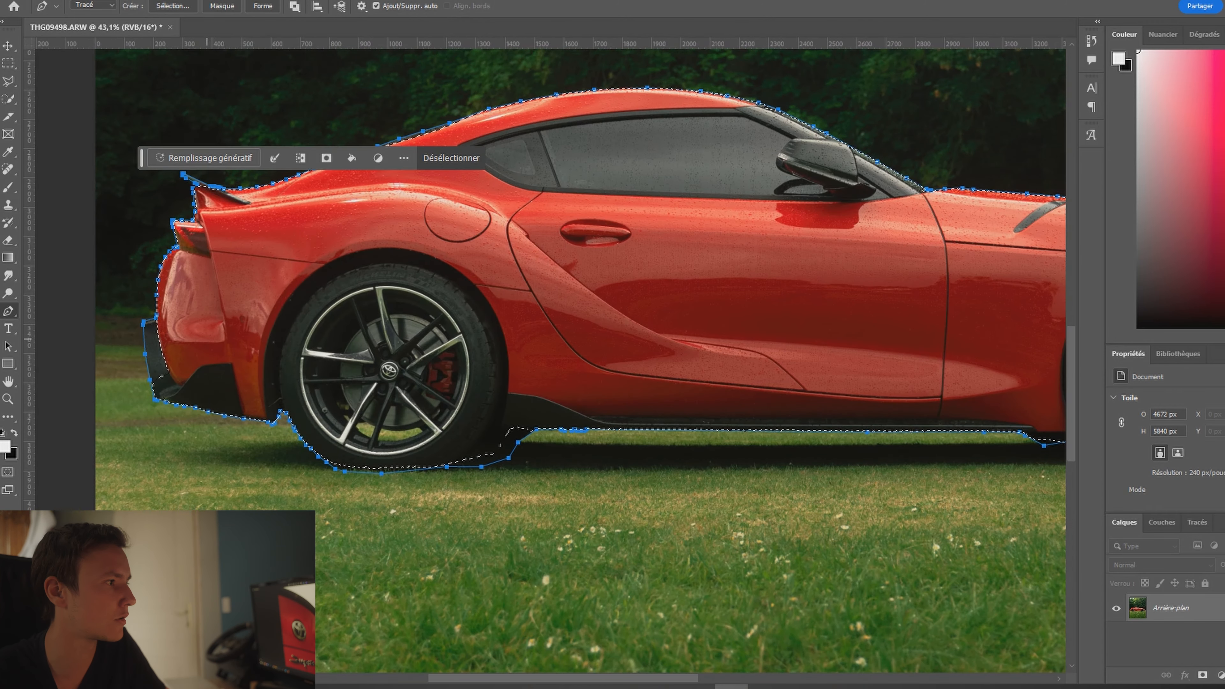
pyautogui.scroll(4, 406, 365)
pyautogui.scroll(2, 118, 322)
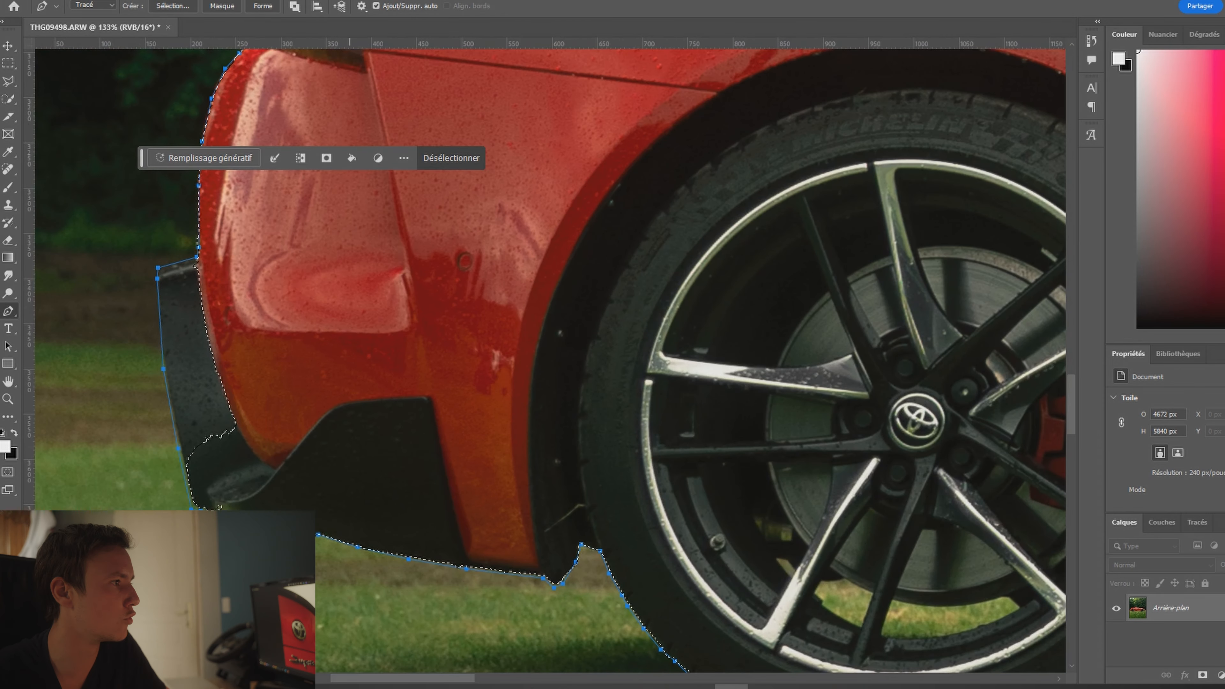
pyautogui.scroll(-3, 278, 427)
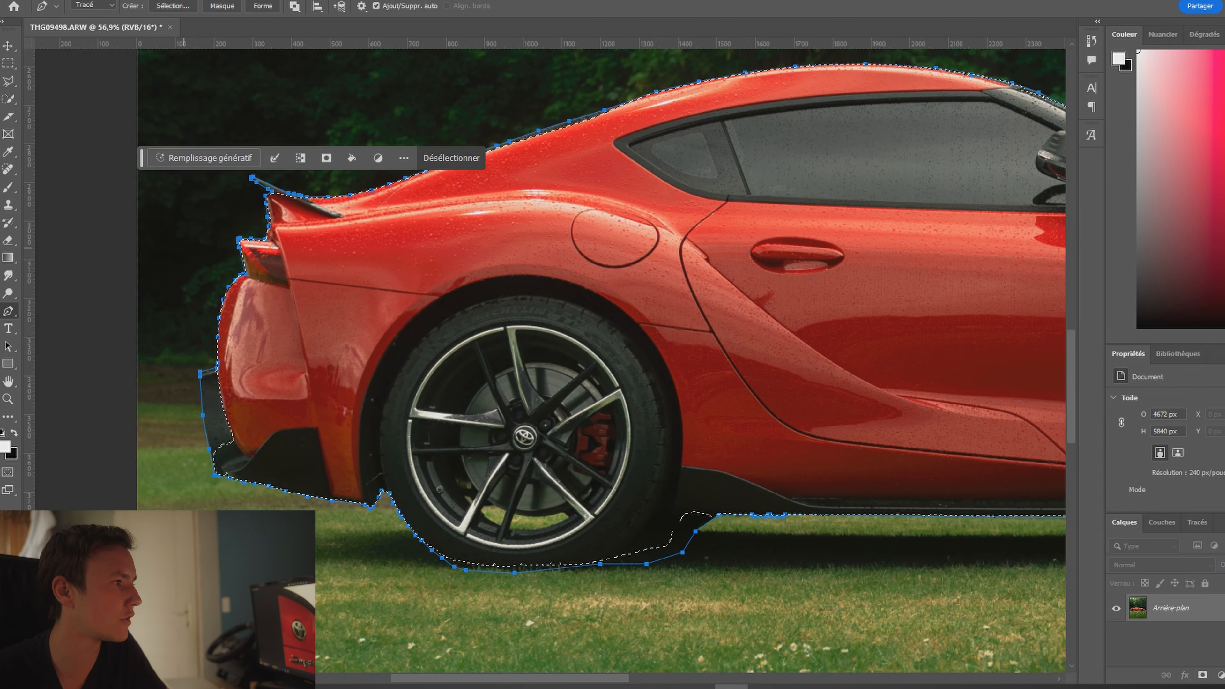
# Use the Quick Selection tool to correct the selection around the black trim of the rear bumper.
pyautogui.scroll(2, 338, 386)
pyautogui.click(7, 99)
pyautogui.moveTo(212, 444); pyautogui.dragTo(208, 376)
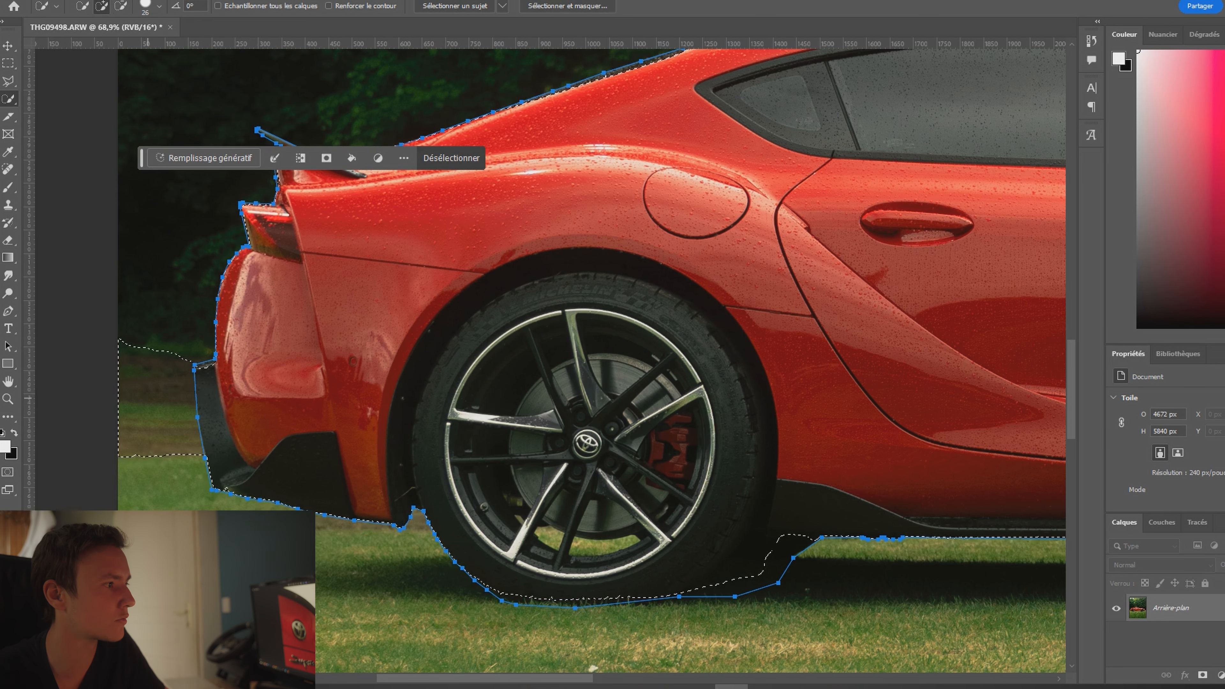
pyautogui.press('alt')
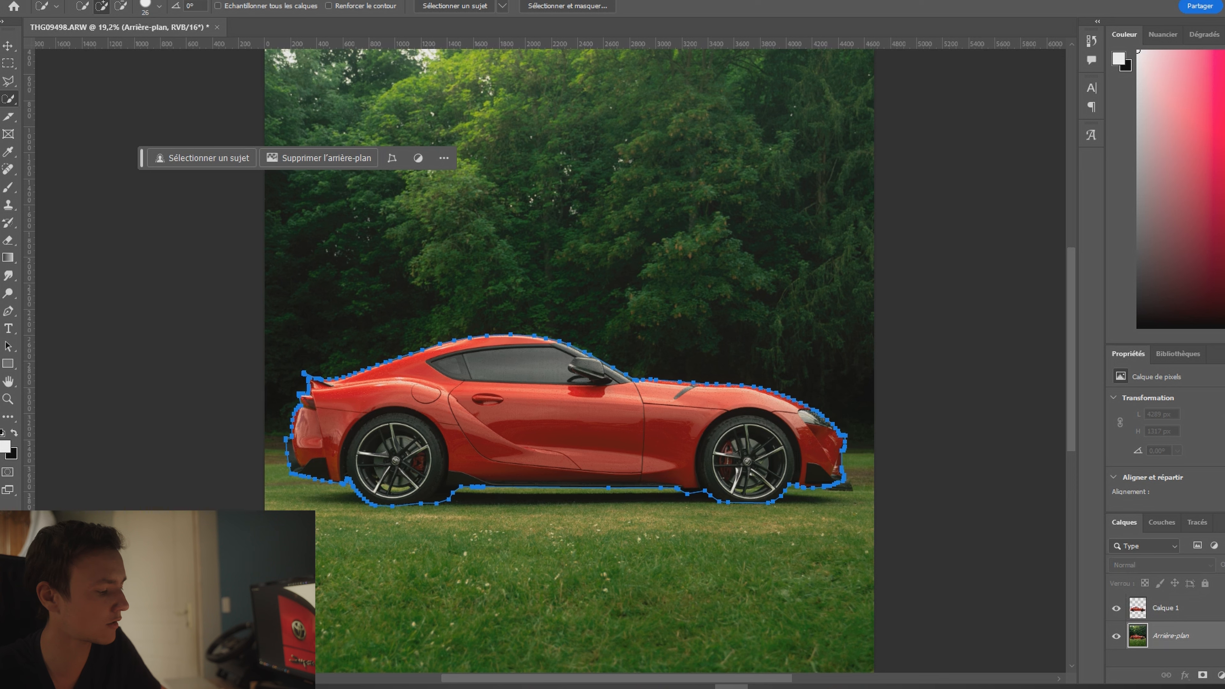
# Duplicate the background layer, and toggle the visibility of the car cut-out and both background layers to check them.
pyautogui.hotkey('ctrl', 'j')
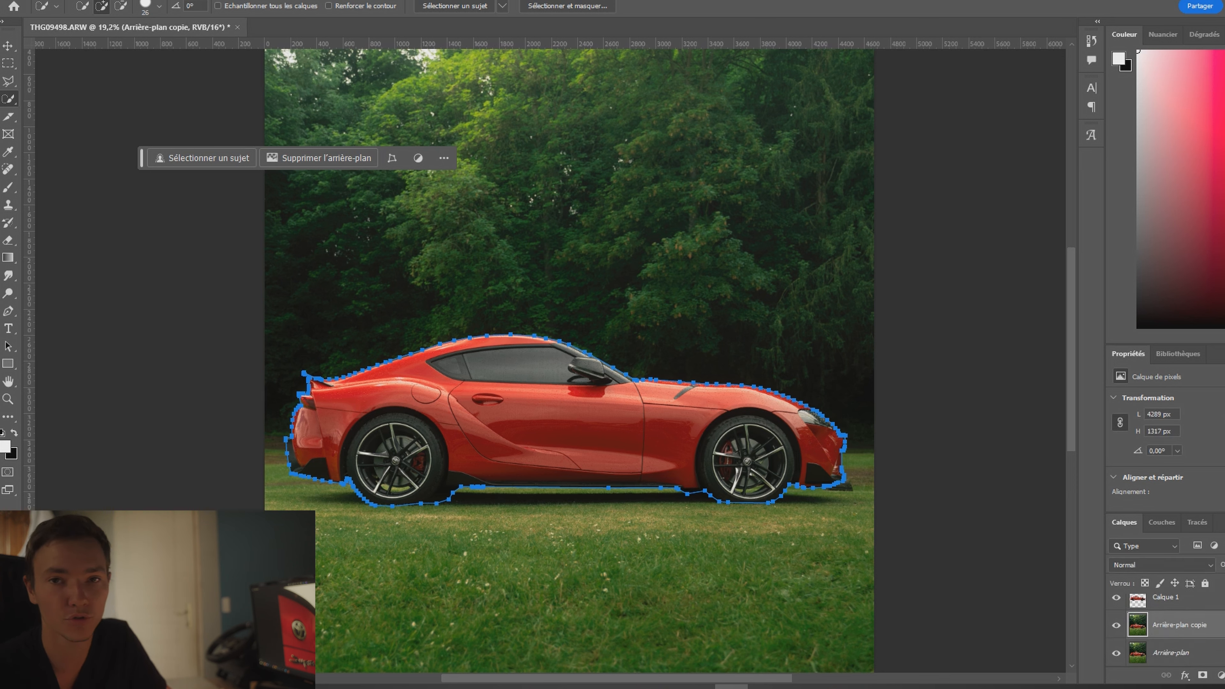
pyautogui.click(1165, 597)
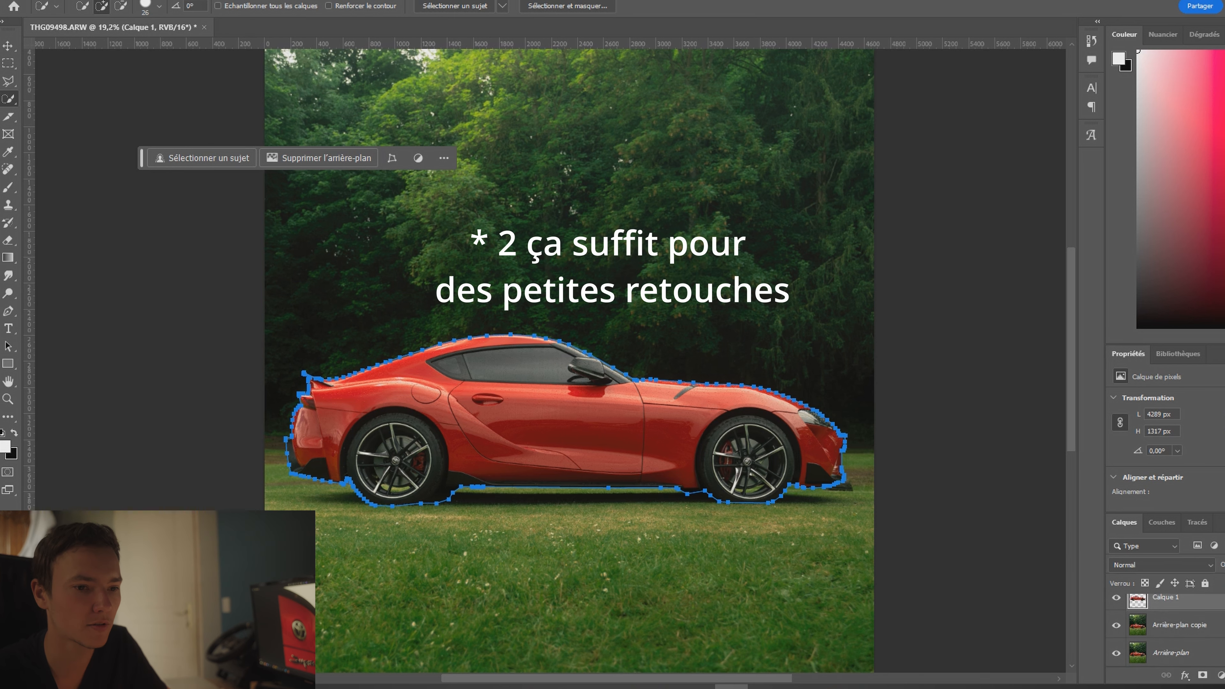
pyautogui.click(1116, 598)
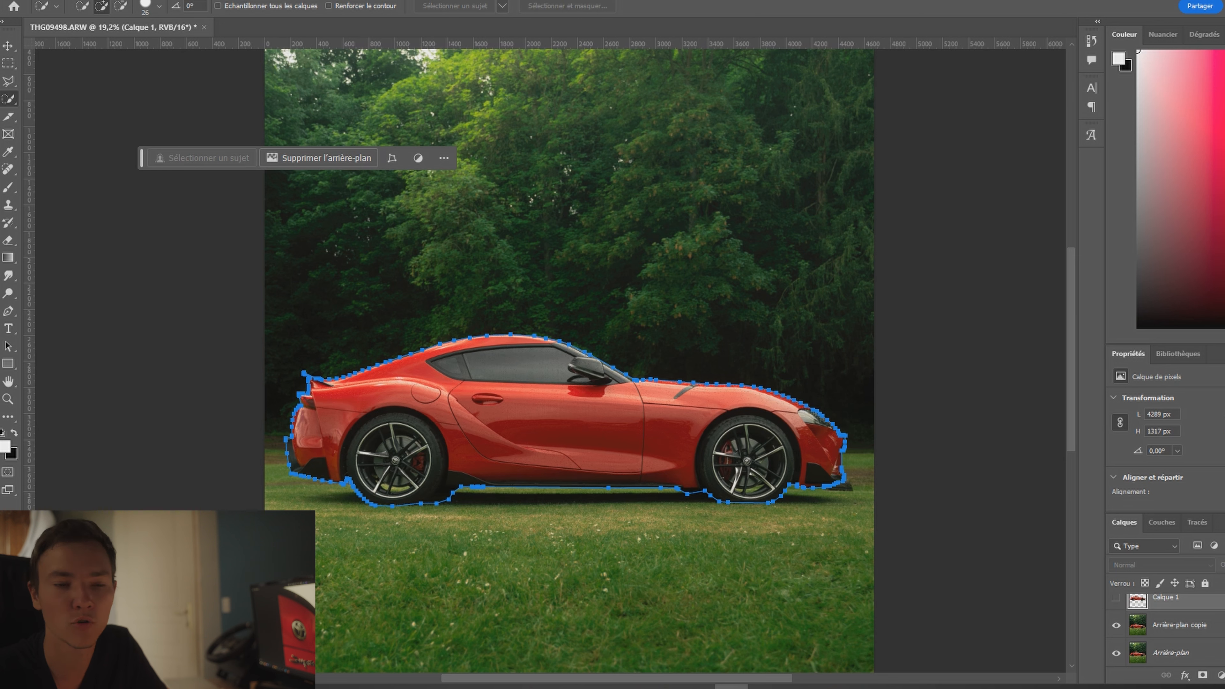
pyautogui.click(1115, 597)
pyautogui.click(1116, 625)
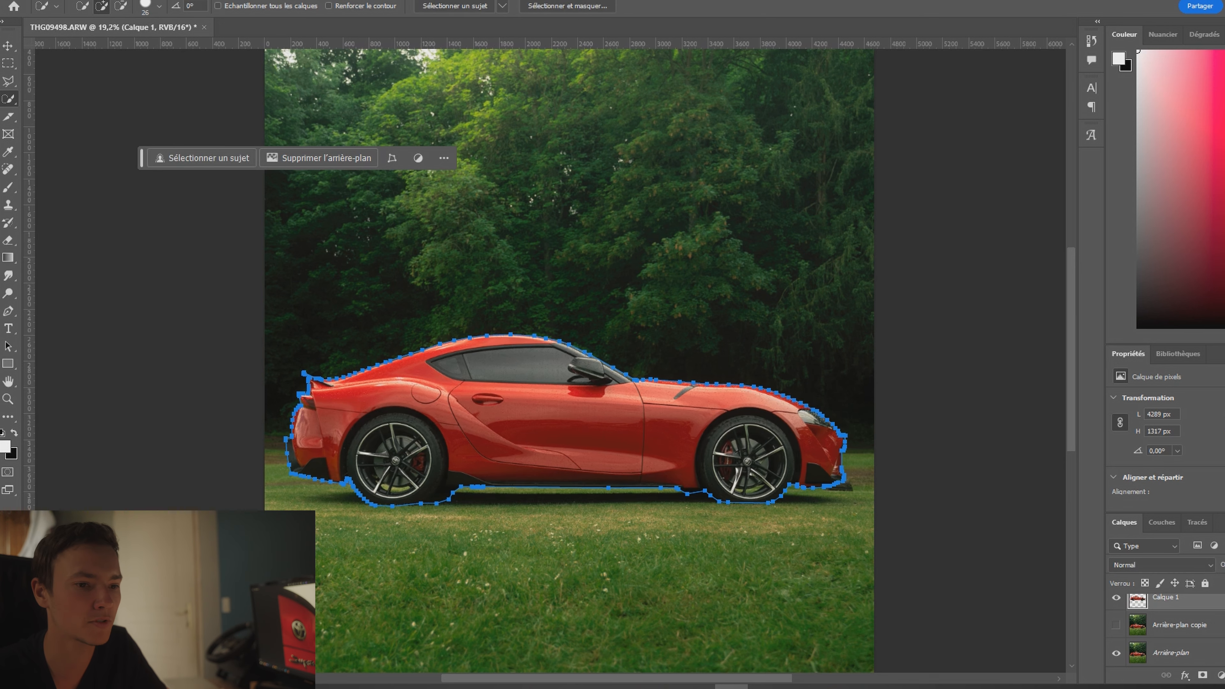
pyautogui.click(1116, 653)
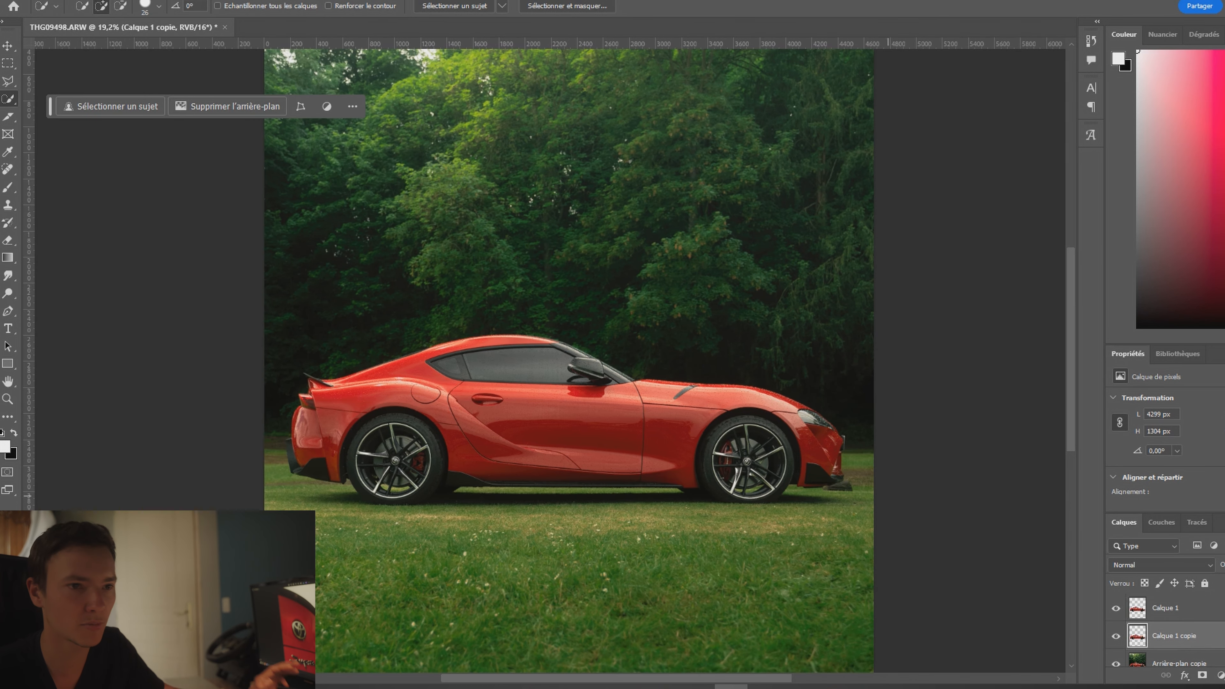
pyautogui.scroll(-1, 603, 423)
pyautogui.scroll(-4, 603, 424)
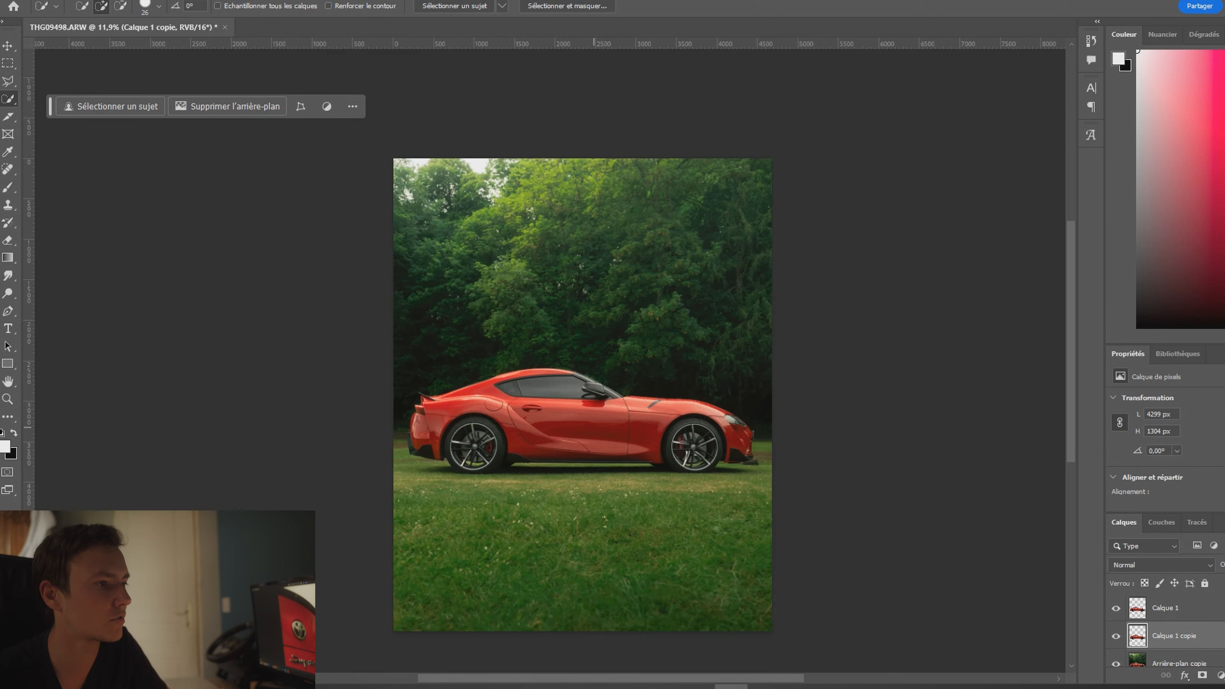
pyautogui.scroll(2, 603, 423)
pyautogui.scroll(-1, 603, 423)
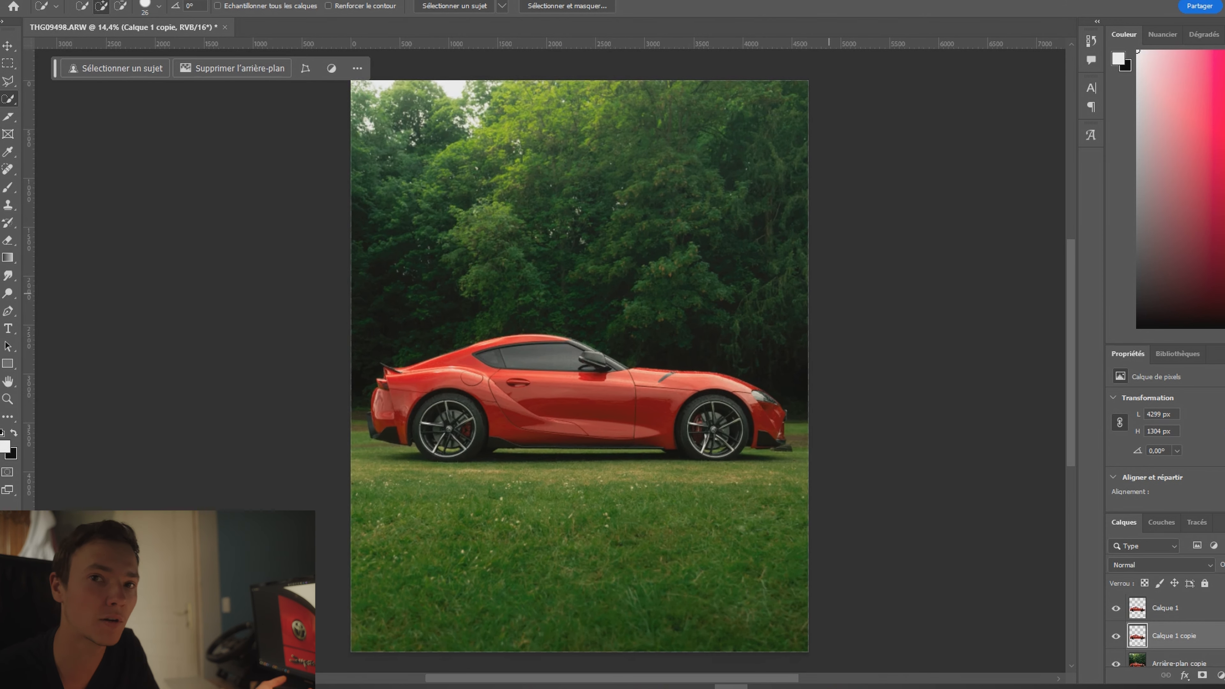
# Place THG09502-Modifier.tif from the SupraMK5 folder, scale it to about 1258 px wide, and position it above the car's rear half.
pyautogui.moveTo(699, 339); pyautogui.dragTo(709, 340)
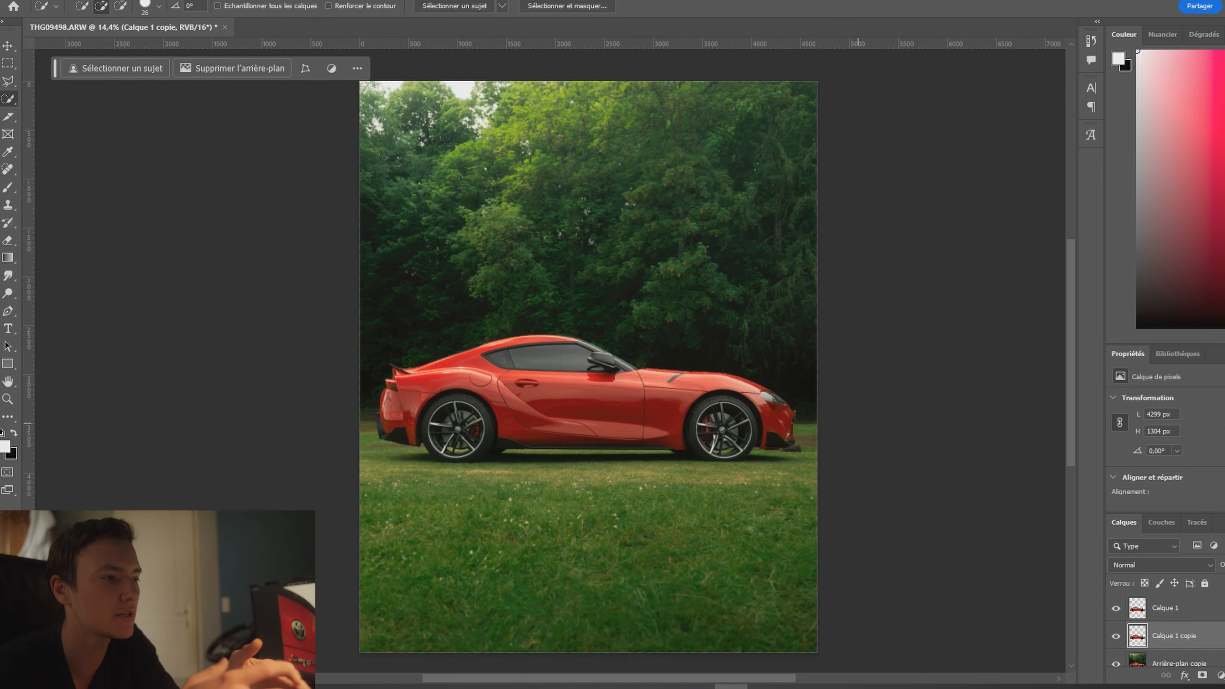
pyautogui.scroll(-1, 705, 367)
pyautogui.click(697, 686)
pyautogui.moveTo(579, 179); pyautogui.dragTo(552, 246)
pyautogui.click(553, 344)
pyautogui.click(473, 344)
pyautogui.moveTo(474, 333); pyautogui.dragTo(514, 159)
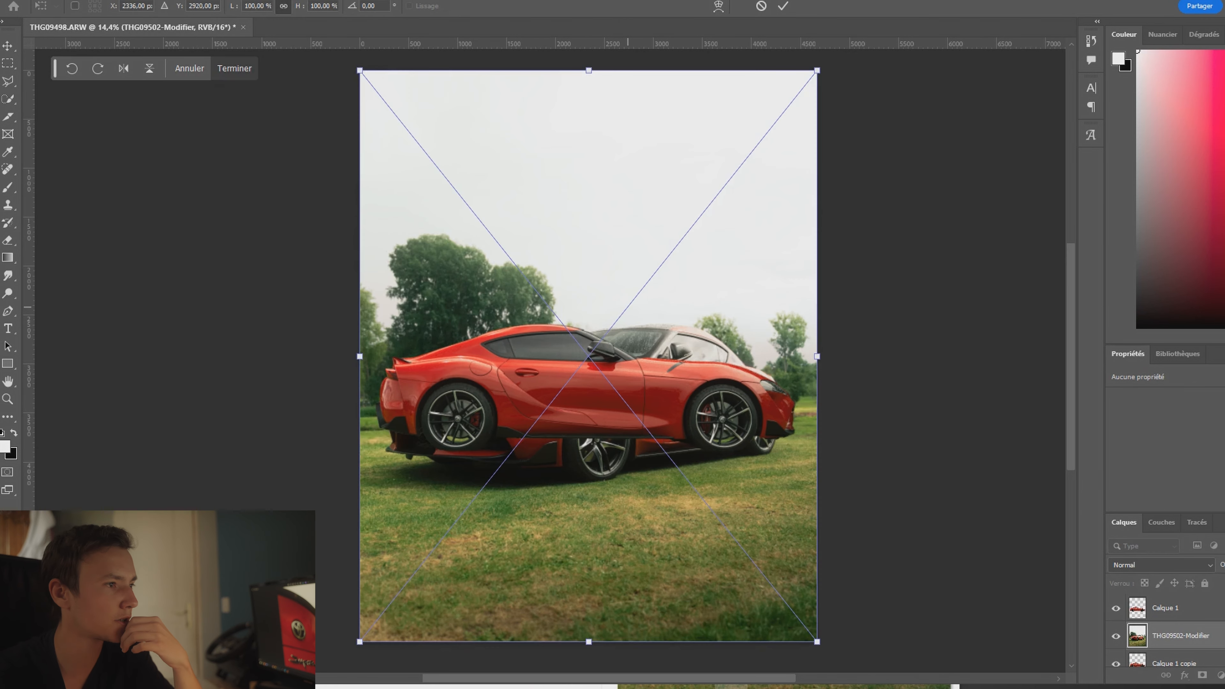
pyautogui.moveTo(678, 205)
pyautogui.mouseDown()
pyautogui.moveTo(697, 243)
pyautogui.moveTo(685, 220)
pyautogui.mouseUp()
pyautogui.moveTo(816, 76); pyautogui.dragTo(527, 432)
pyautogui.moveTo(476, 495); pyautogui.dragTo(589, 155)
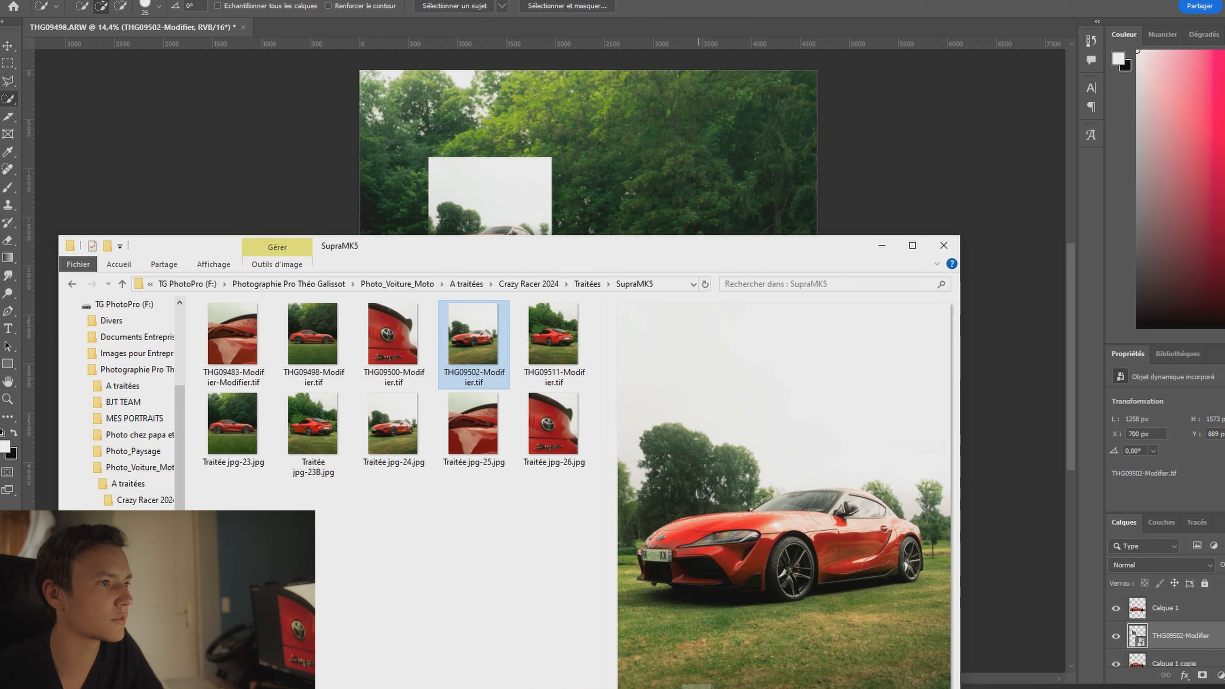
# Place THG09511-Modifier.tif from the same folder and scale it to about 1266 px wide, covering the front three-quarter photo.
pyautogui.click(553, 344)
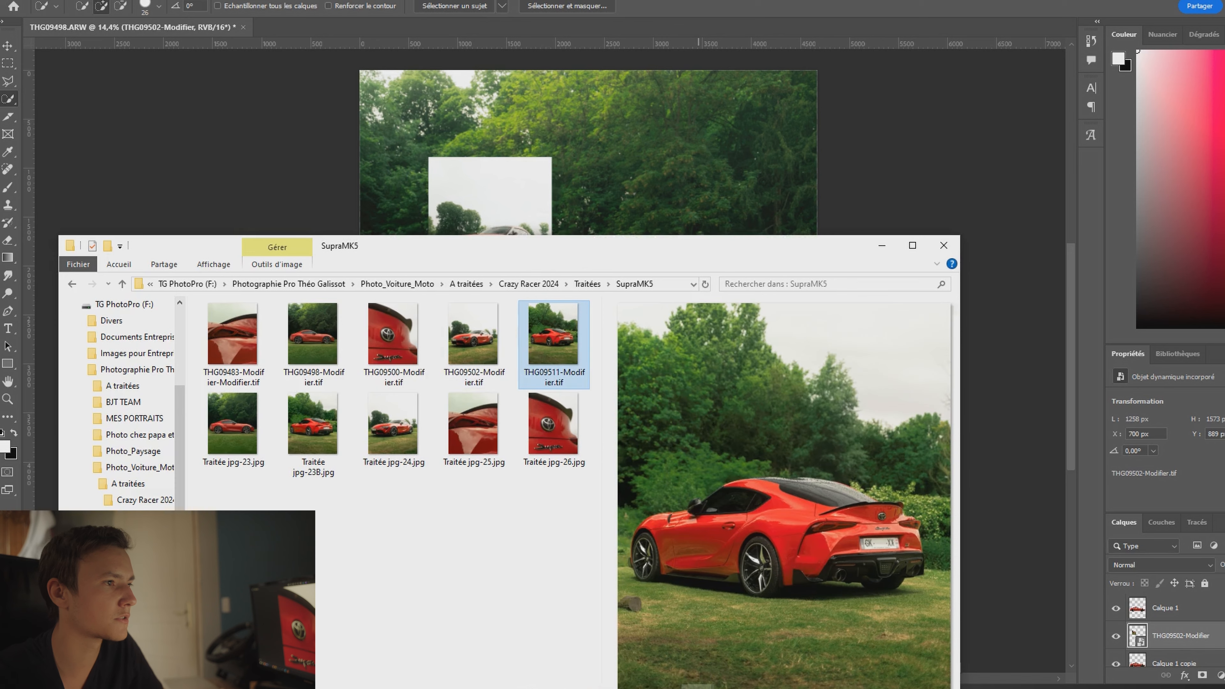
pyautogui.moveTo(553, 344); pyautogui.dragTo(668, 197)
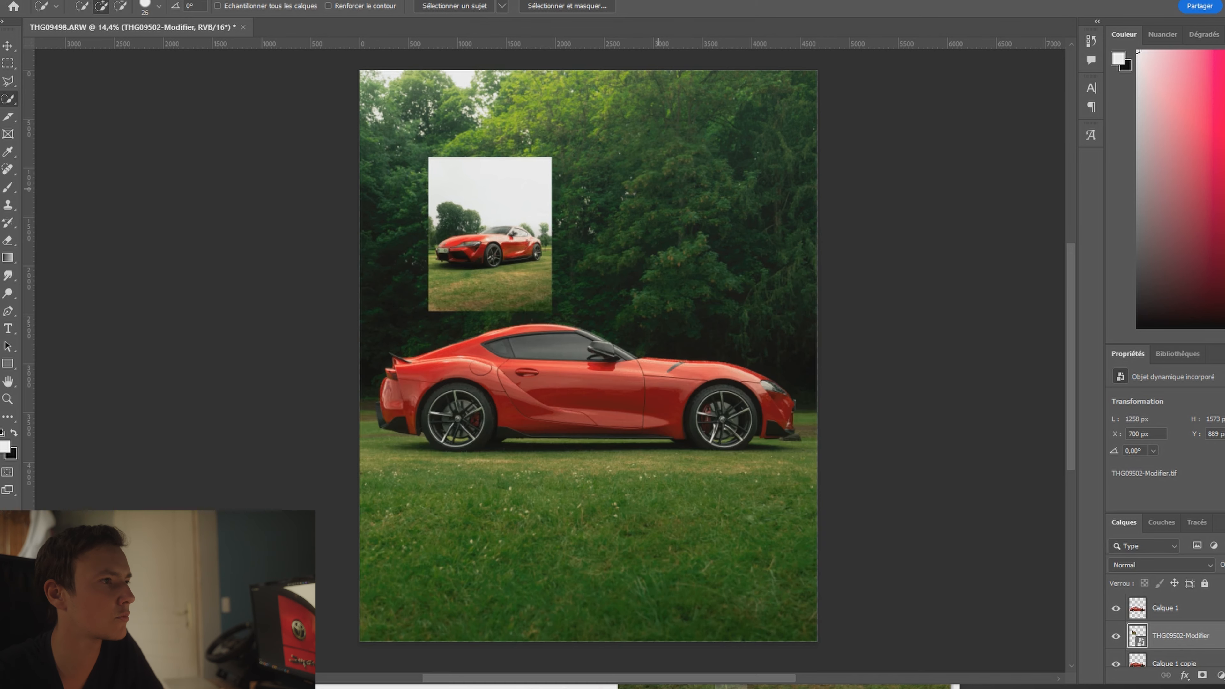
pyautogui.moveTo(359, 71); pyautogui.dragTo(707, 152)
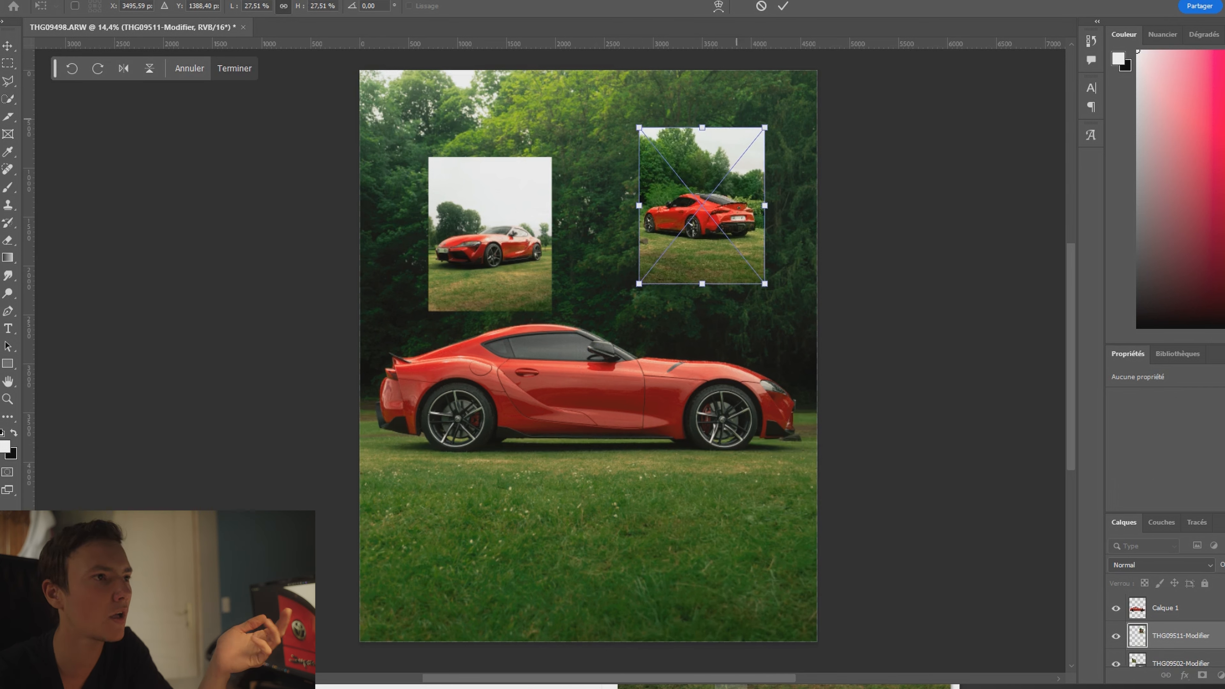
pyautogui.moveTo(765, 128)
pyautogui.mouseDown()
pyautogui.moveTo(742, 155)
pyautogui.moveTo(757, 136)
pyautogui.mouseUp()
pyautogui.moveTo(725, 173); pyautogui.dragTo(513, 193)
pyautogui.moveTo(547, 304); pyautogui.dragTo(551, 311)
pyautogui.press('Return')
pyautogui.press('w')
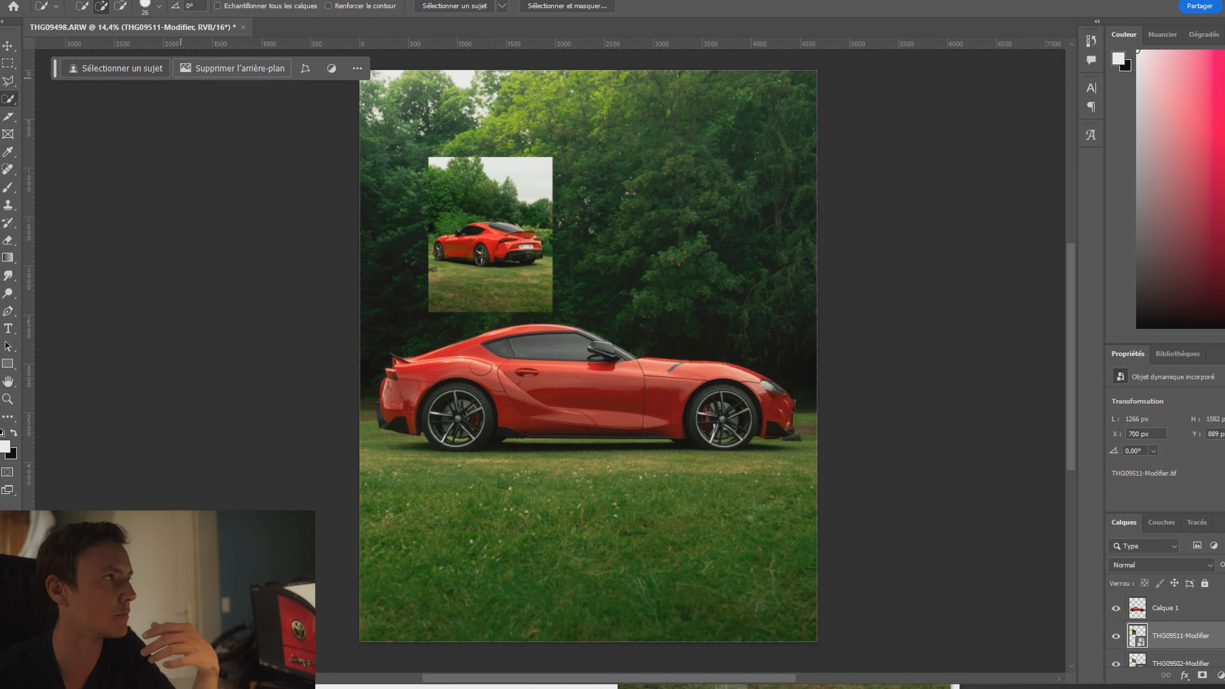
# Move the rear three-quarter photo across to sit level with the front three-quarter photo, above the car's front half.
pyautogui.press('v')
pyautogui.moveTo(515, 203); pyautogui.dragTo(718, 202)
pyautogui.click(667, 138)
# Place THG09500-Modifier.tif, the badge close-up, and scale it to about 1020 px wide on the grass below the car.
pyautogui.click(697, 686)
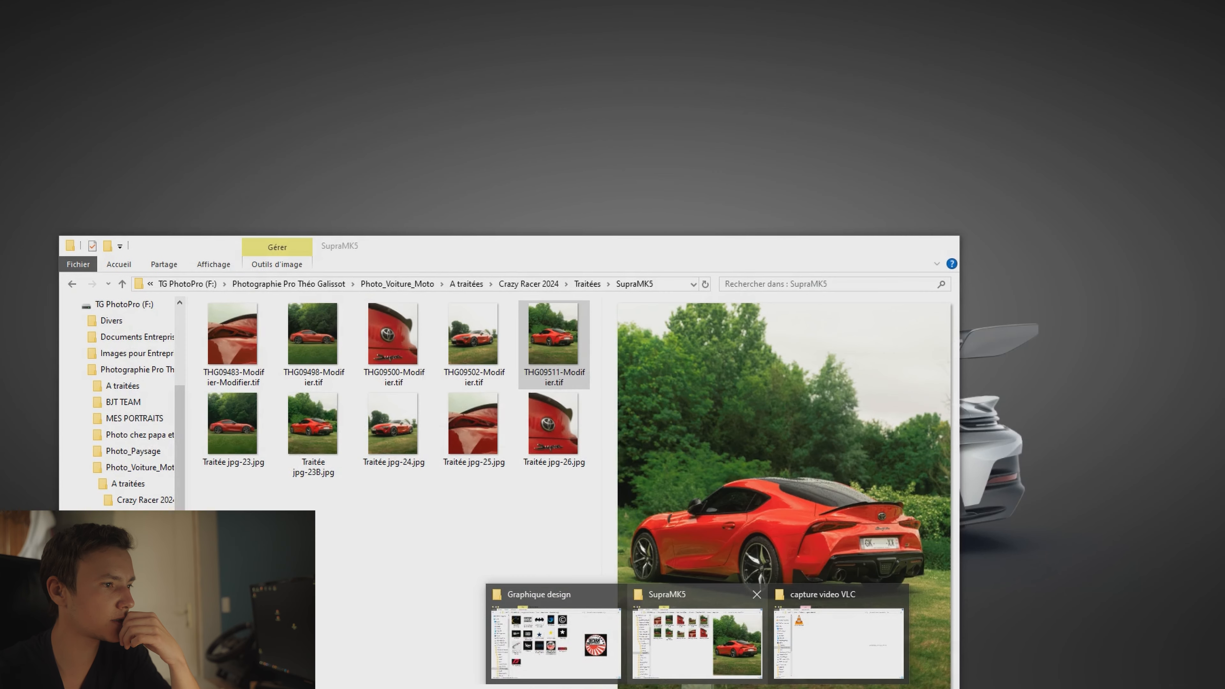
pyautogui.click(697, 642)
pyautogui.moveTo(393, 333); pyautogui.dragTo(588, 135)
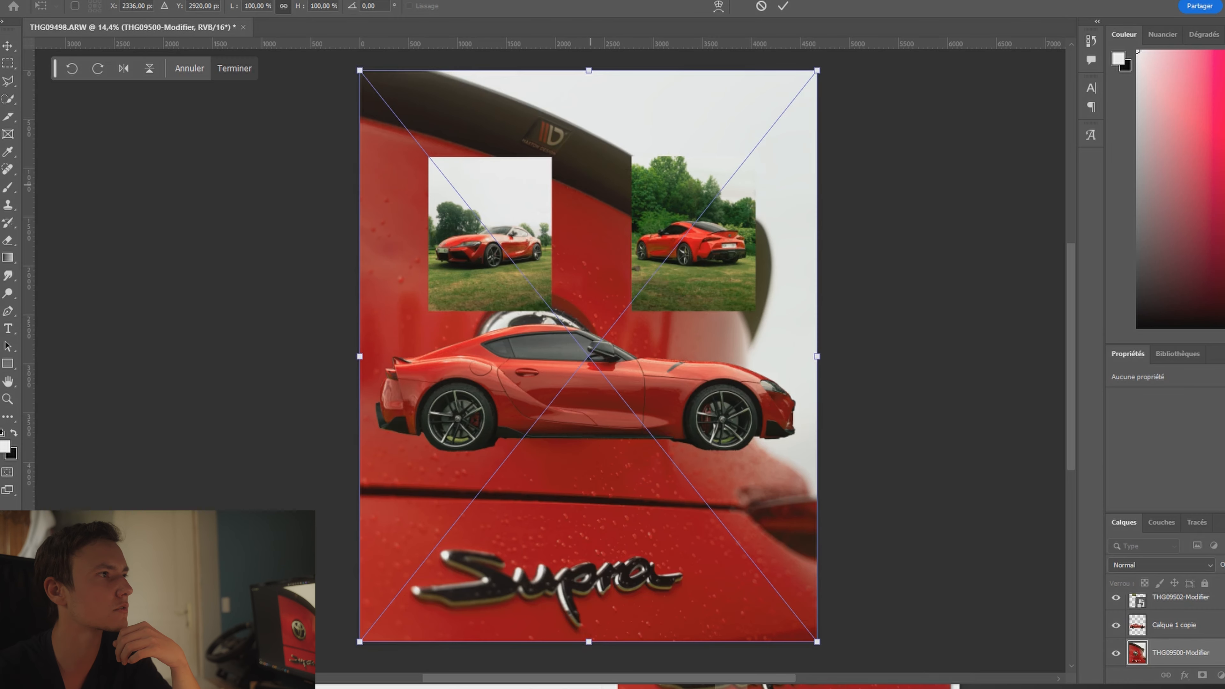
pyautogui.moveTo(361, 72); pyautogui.dragTo(650, 433)
pyautogui.moveTo(726, 559); pyautogui.dragTo(581, 528)
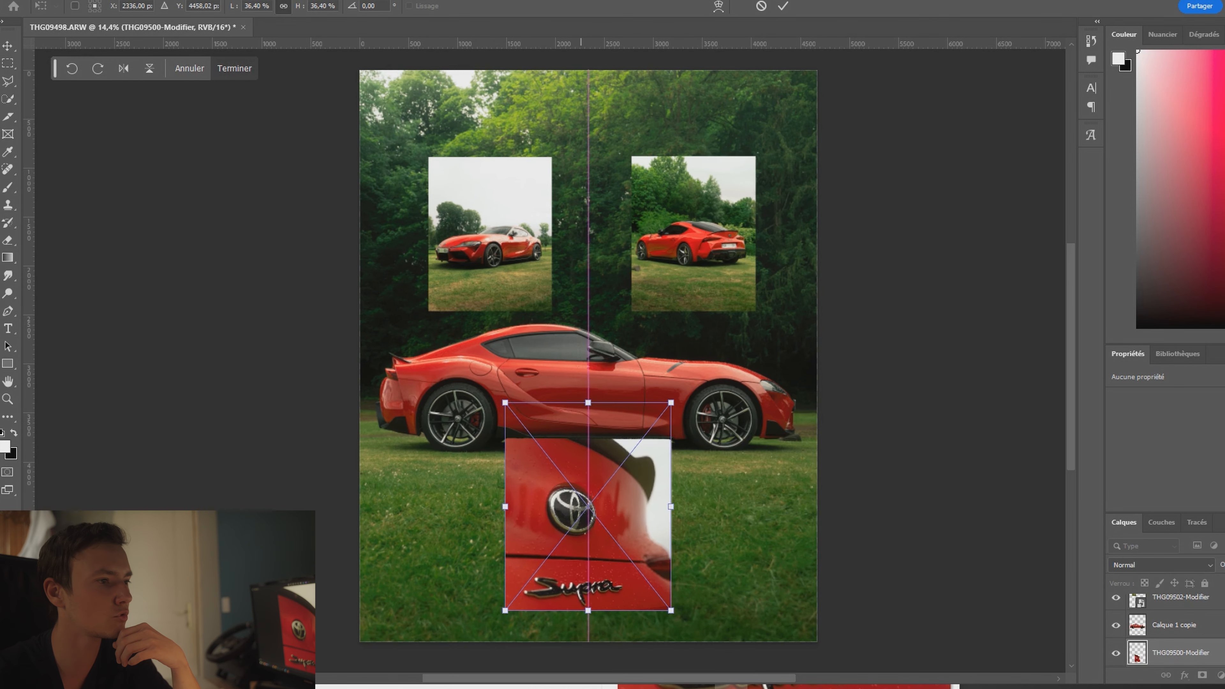
pyautogui.moveTo(671, 403); pyautogui.dragTo(611, 544)
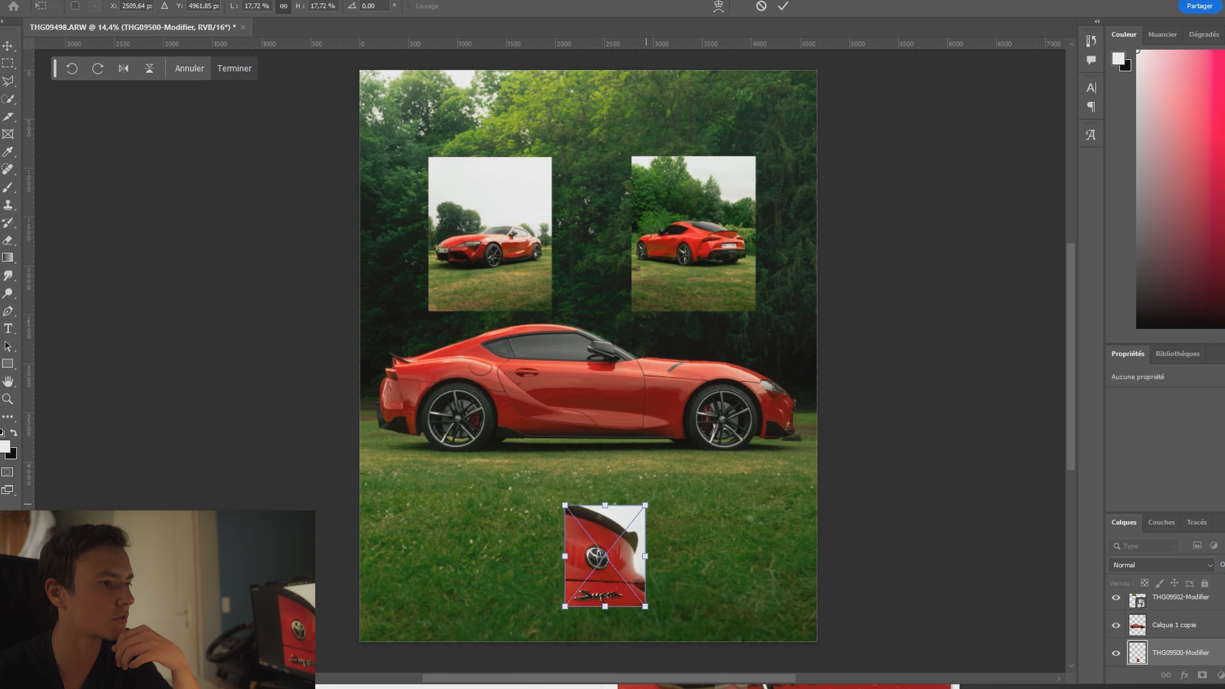
pyautogui.moveTo(645, 505); pyautogui.dragTo(664, 482)
pyautogui.press('Return')
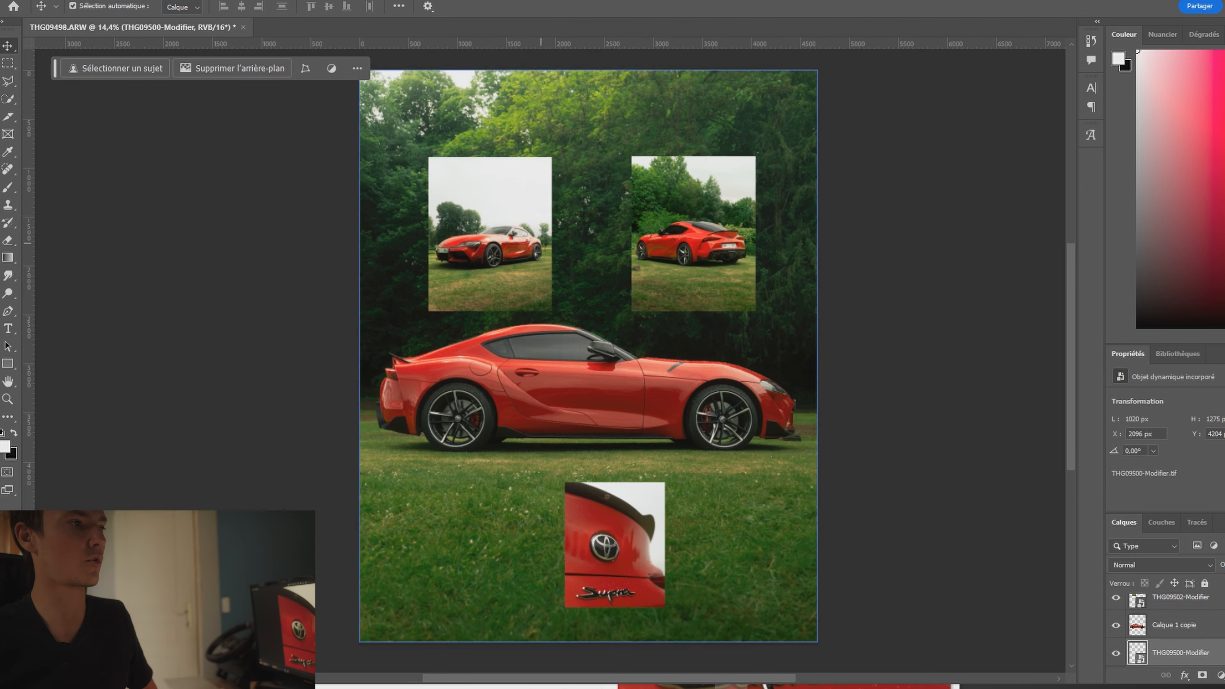
# Add an outside Stroke layer style to the rear three-quarter photo and set its size to 10 px.
pyautogui.click(521, 275)
pyautogui.click(1185, 675)
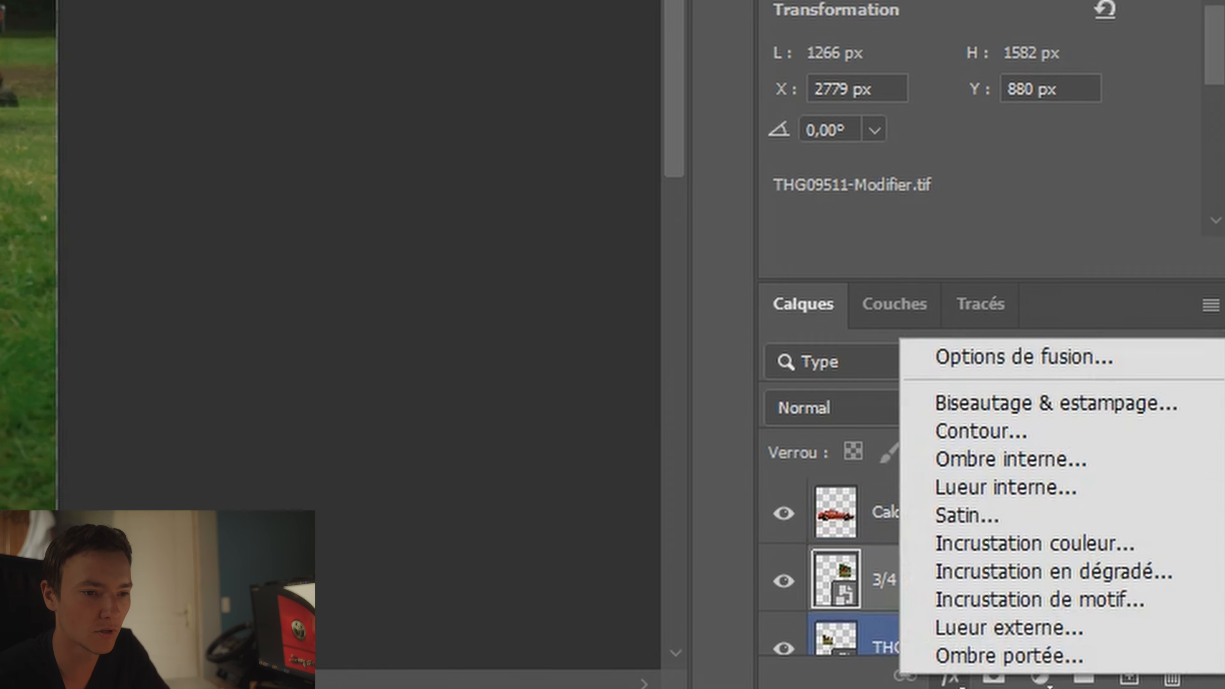
pyautogui.press('Escape')
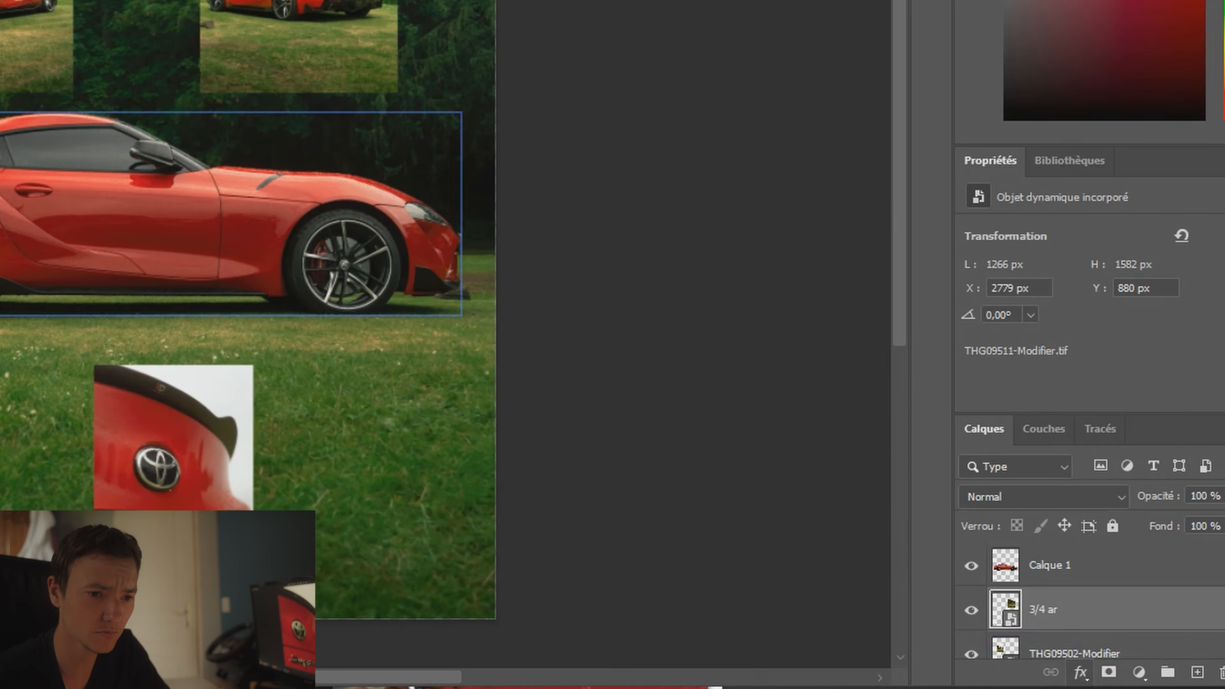
pyautogui.click(951, 675)
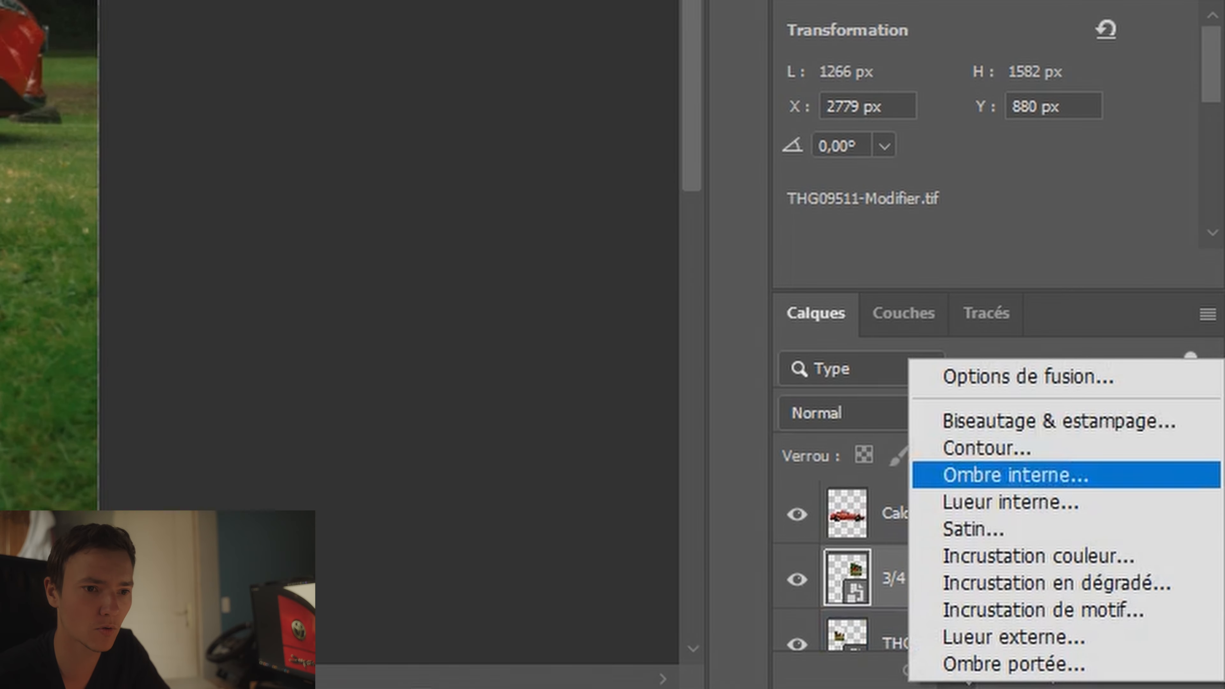
pyautogui.click(986, 447)
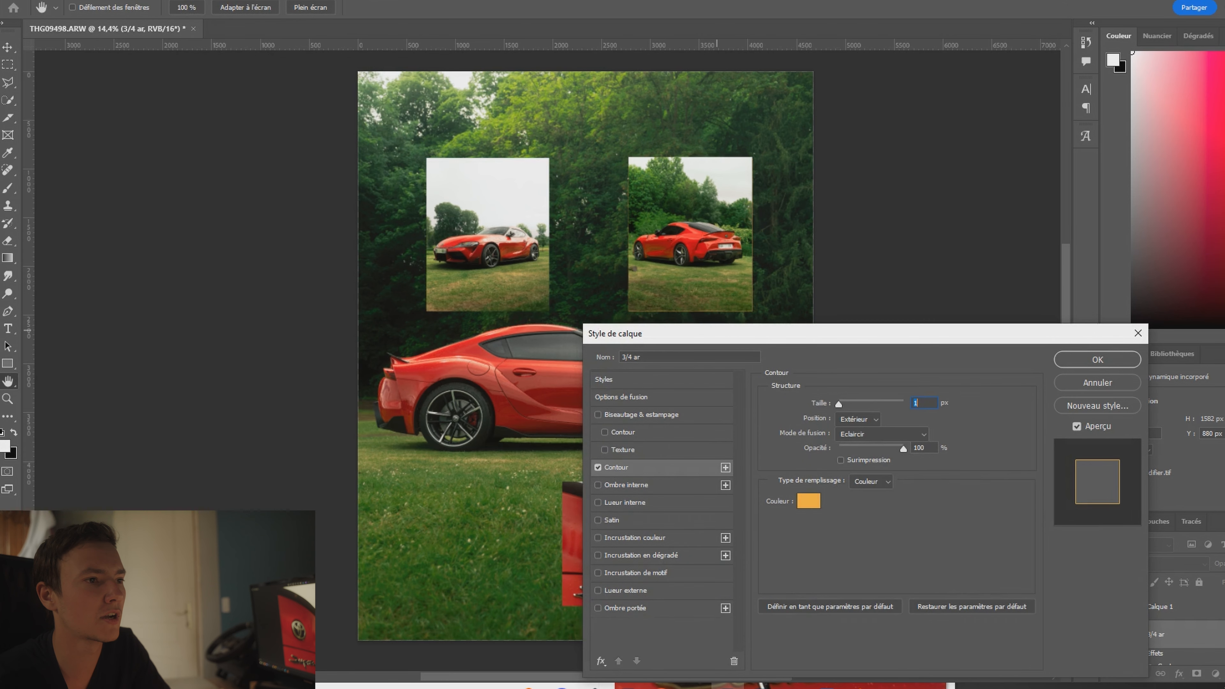
pyautogui.moveTo(765, 334); pyautogui.dragTo(565, 311)
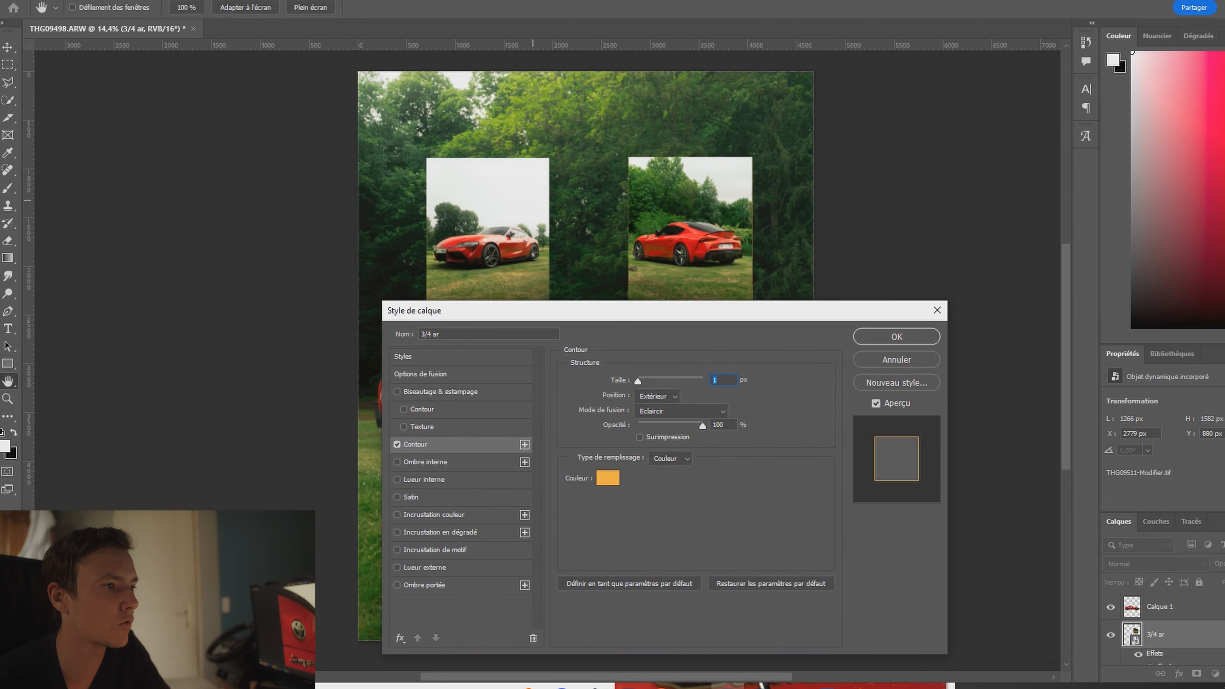
pyautogui.write('6')
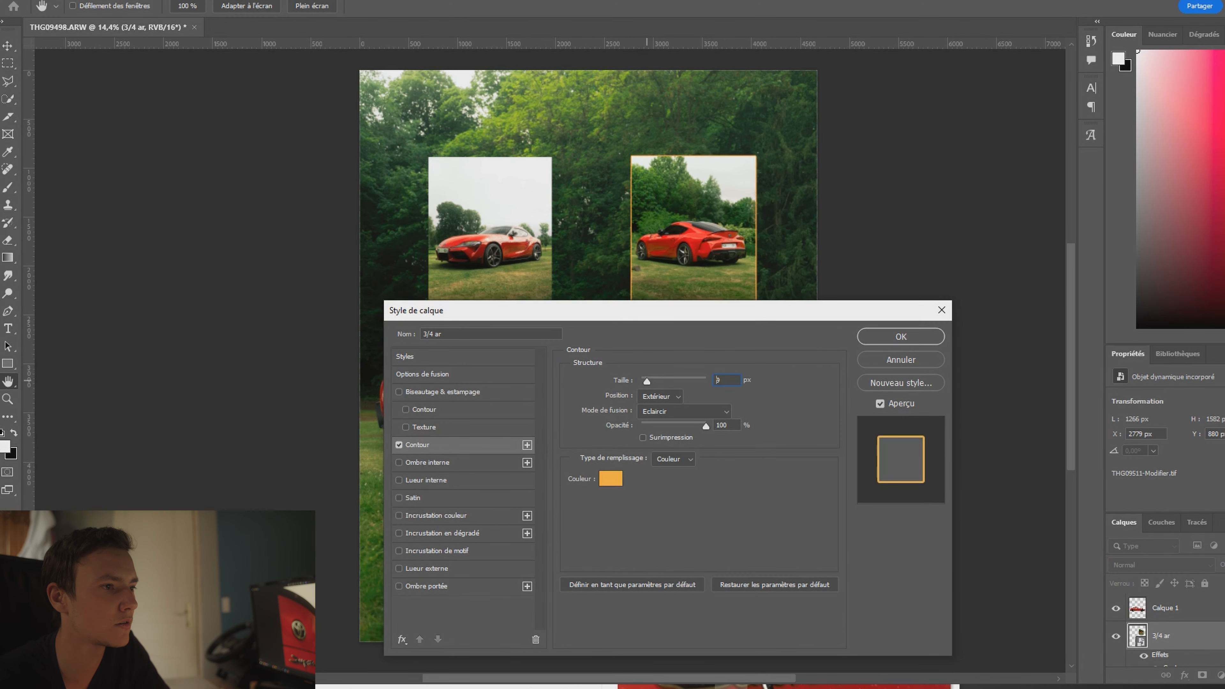
pyautogui.press('Return')
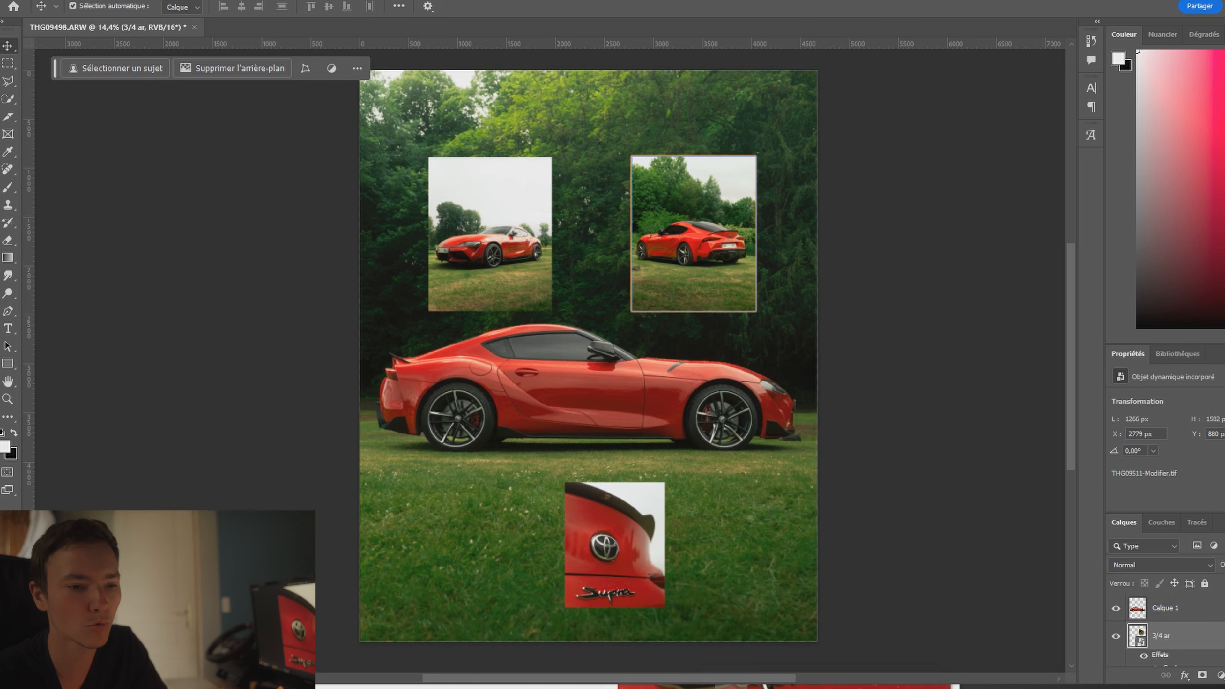
# Change the stroke colour of the rear three-quarter photo to near-white #fefefd.
pyautogui.click(1183, 674)
pyautogui.click(1181, 572)
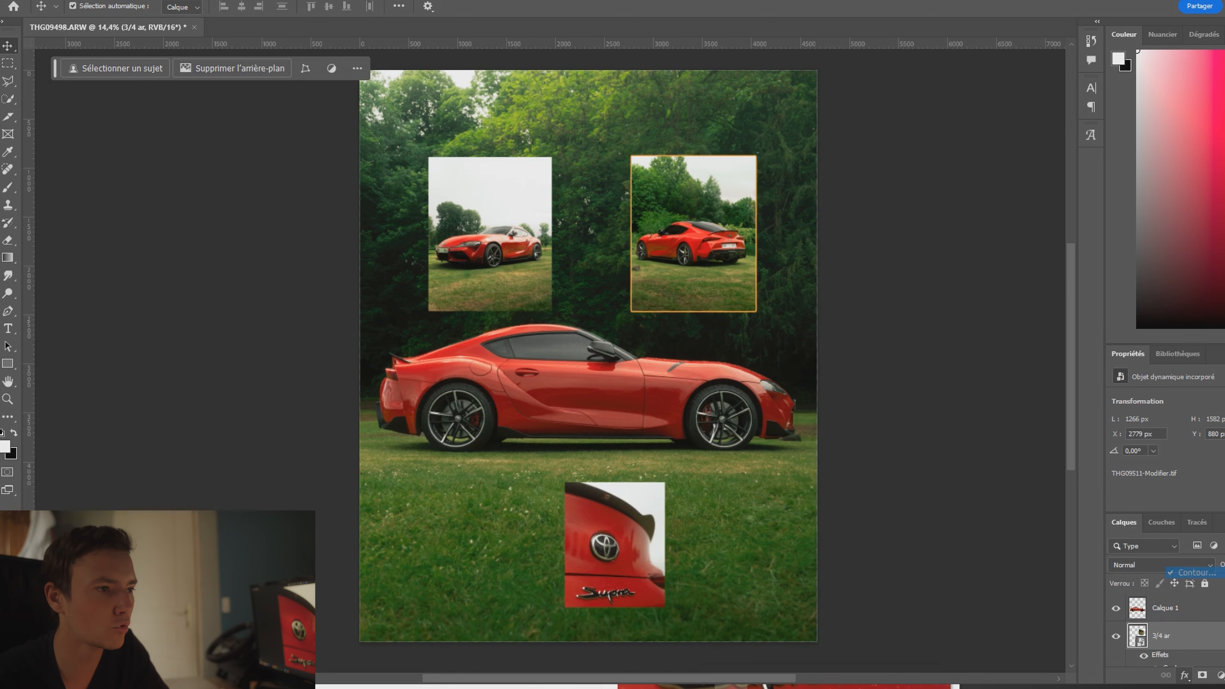
pyautogui.click(611, 478)
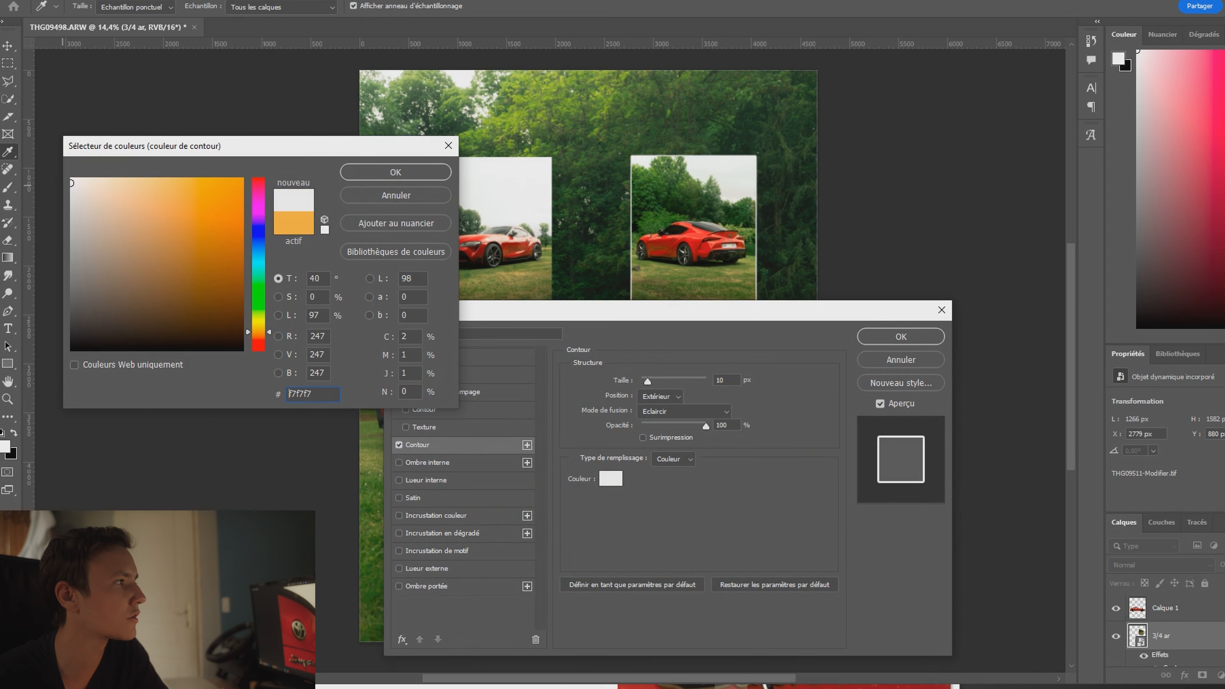
pyautogui.click(733, 179)
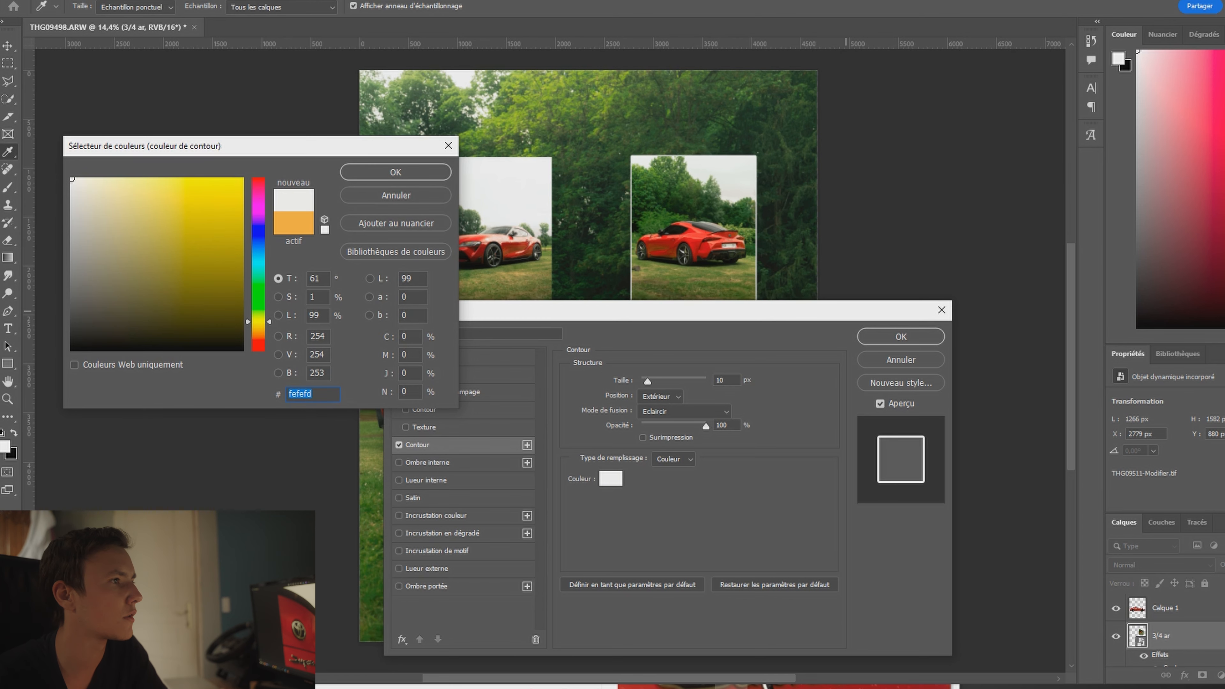
pyautogui.press('Return')
pyautogui.press('Return')
# Apply the same 10 px near-white outside stroke to the front three-quarter photo and the badge close-up.
pyautogui.click(513, 234)
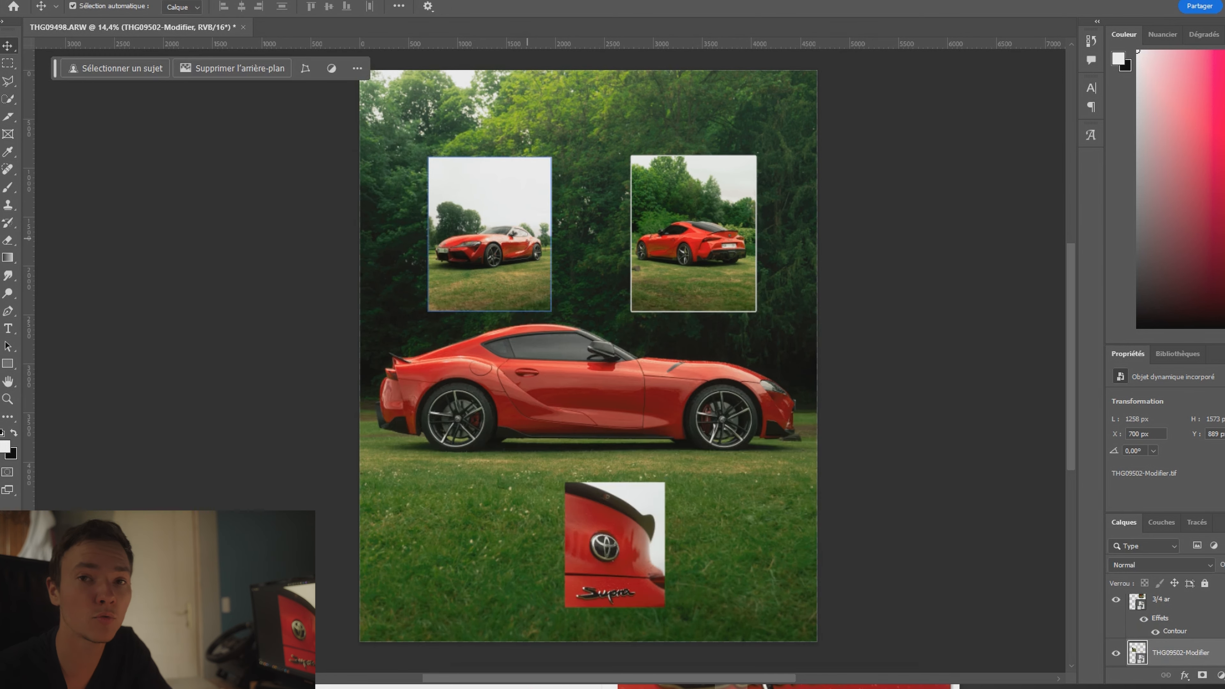
pyautogui.click(1184, 675)
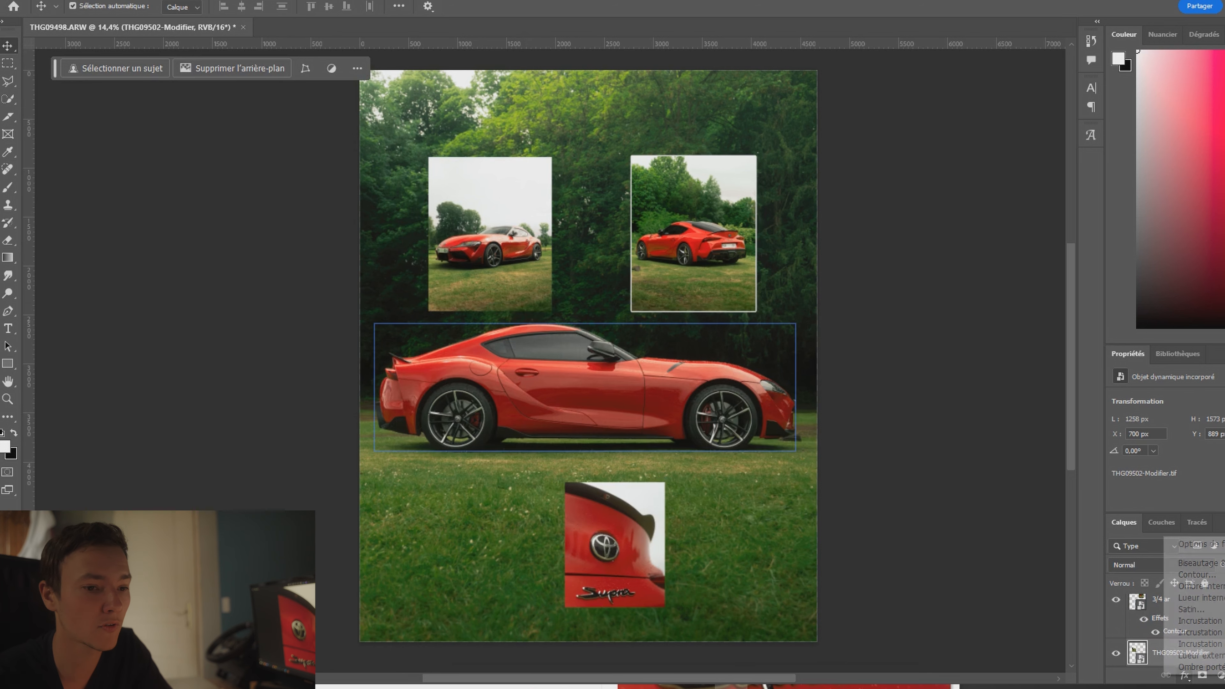
pyautogui.click(1196, 574)
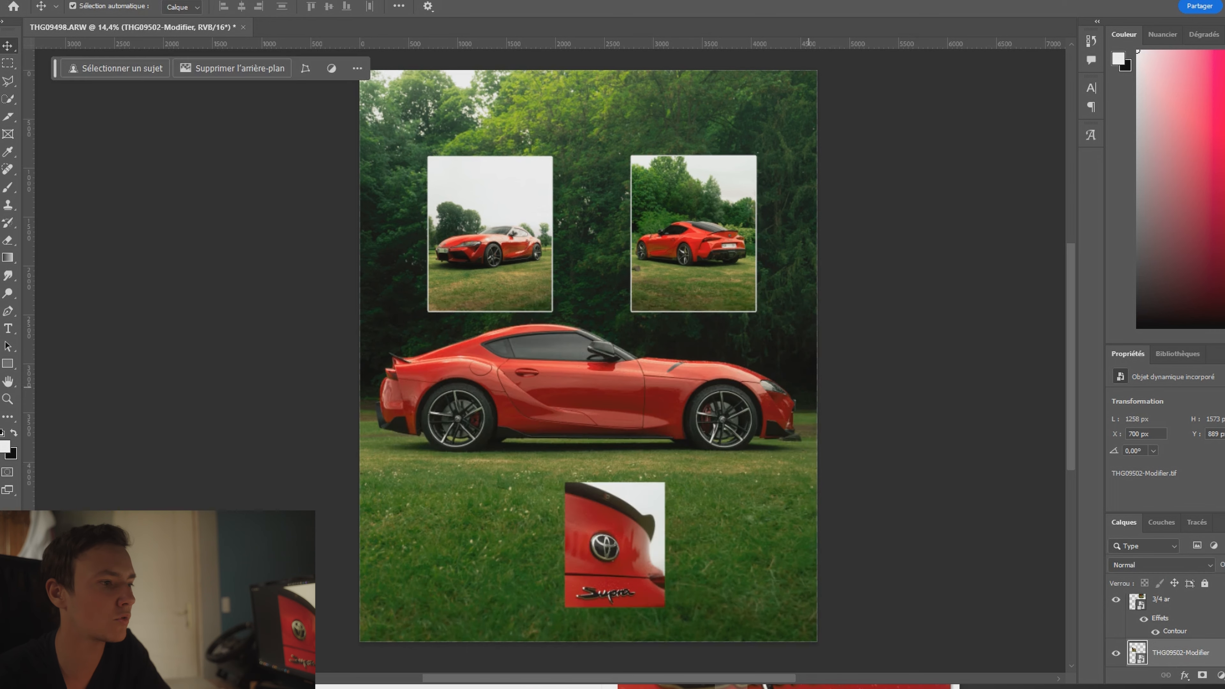
pyautogui.click(1183, 674)
pyautogui.click(1195, 574)
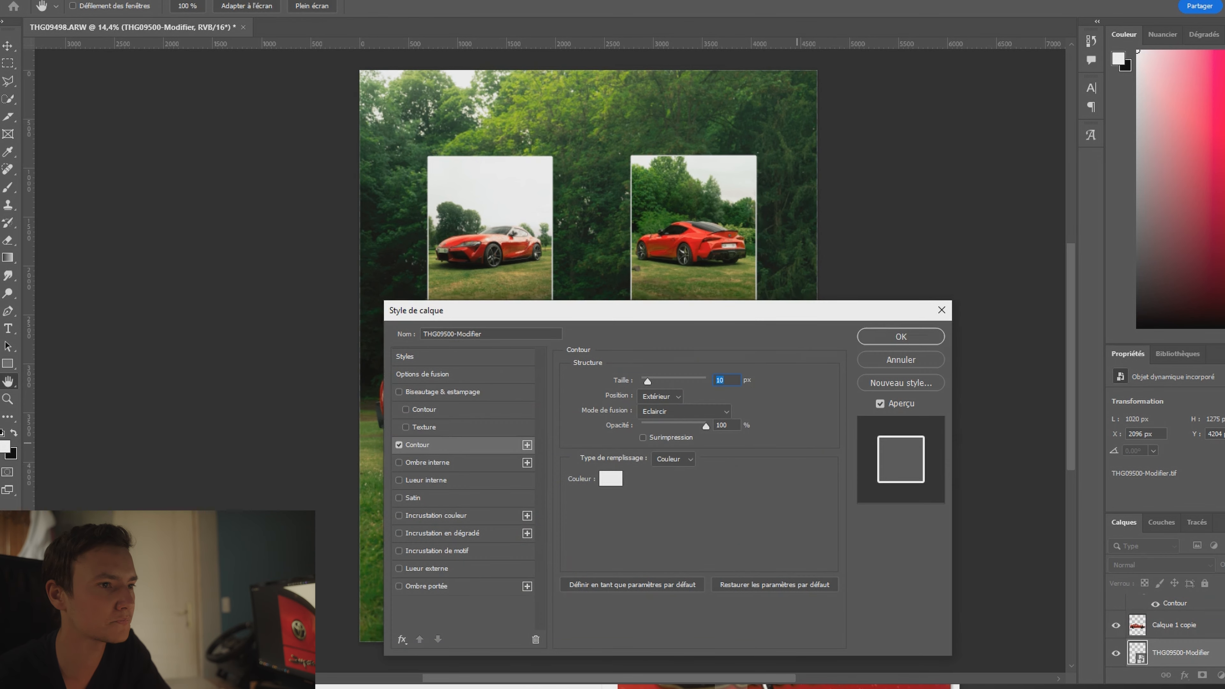
pyautogui.press('Return')
# Move the badge close-up to about X 1958 px, Y 4301 px, and select the topmost car cut-out layer, Calque 1.
pyautogui.moveTo(617, 500)
pyautogui.mouseDown()
pyautogui.moveTo(631, 359)
pyautogui.moveTo(605, 109)
pyautogui.moveTo(619, 188)
pyautogui.moveTo(605, 290)
pyautogui.moveTo(629, 415)
pyautogui.moveTo(621, 271)
pyautogui.moveTo(584, 298)
pyautogui.moveTo(620, 292)
pyautogui.moveTo(604, 509)
pyautogui.mouseUp()
pyautogui.scroll(-2, 1175, 629)
pyautogui.click(1175, 627)
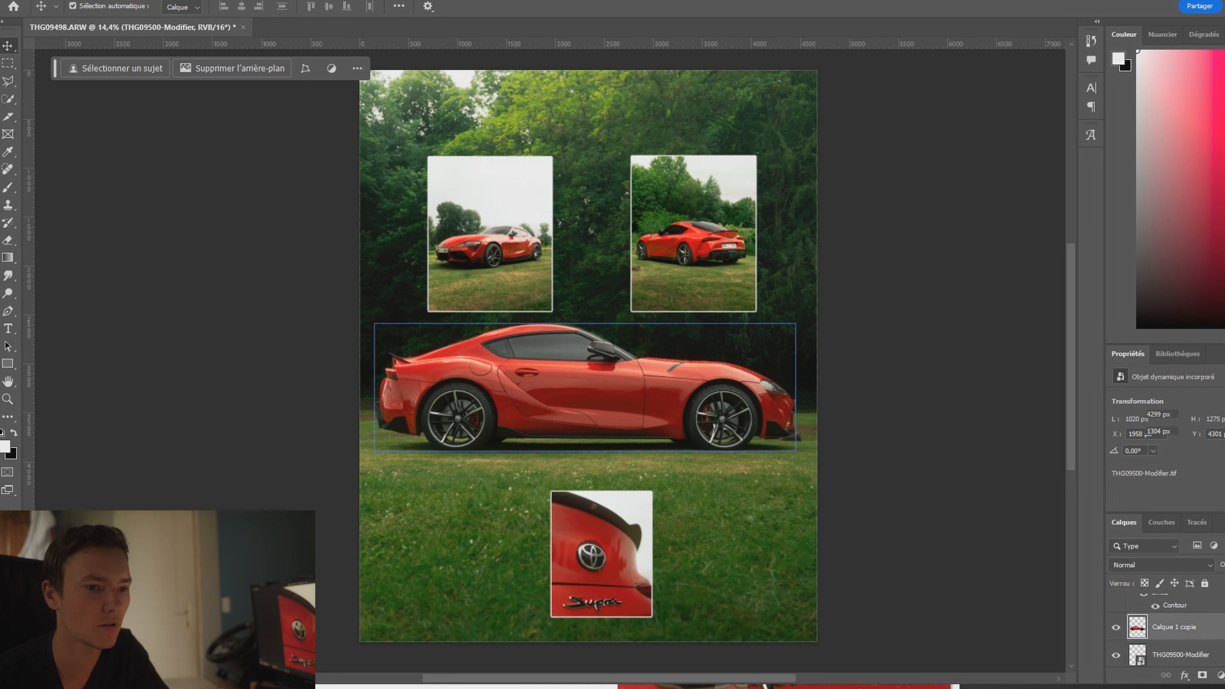
pyautogui.scroll(4, 1175, 628)
pyautogui.click(1165, 608)
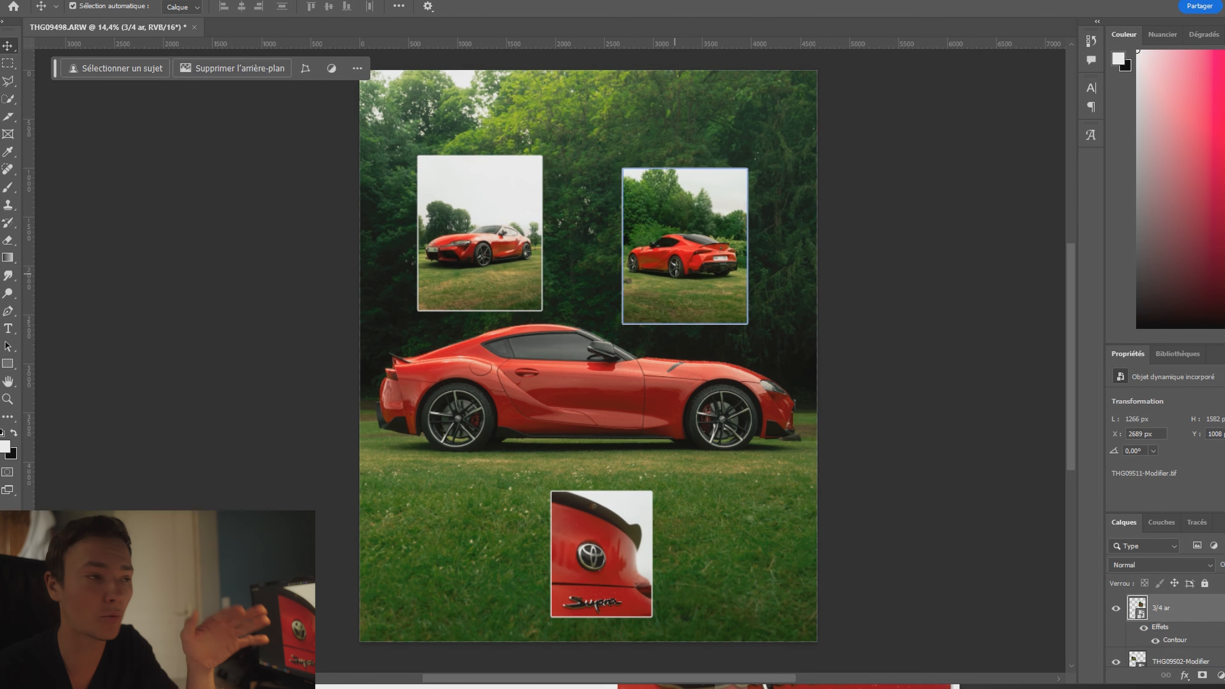
# Arrange the three framed photos in a row behind the car's roofline, with the badge close-up in the middle.
pyautogui.moveTo(673, 275); pyautogui.dragTo(725, 296)
pyautogui.moveTo(498, 203); pyautogui.dragTo(465, 256)
pyautogui.moveTo(722, 283); pyautogui.dragTo(721, 267)
pyautogui.moveTo(622, 494); pyautogui.dragTo(600, 245)
pyautogui.click(649, 290)
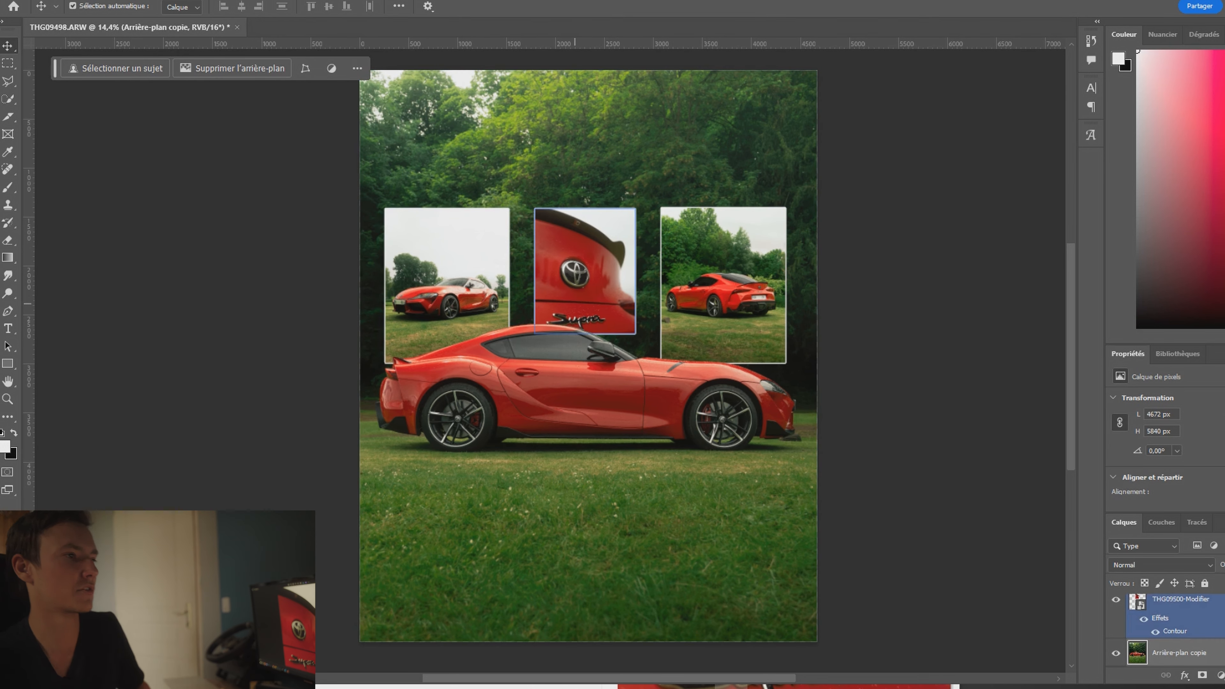
pyautogui.click(895, 438)
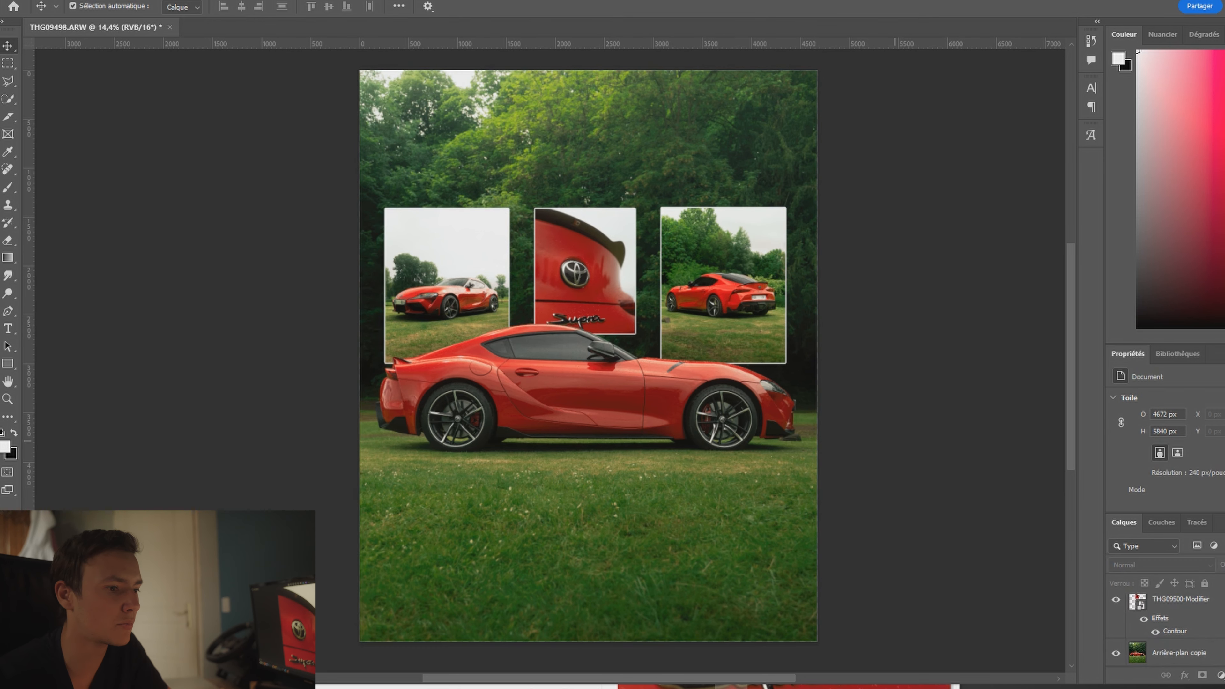
# Open the Logo voiture folder and place Supra logo blanc.png in the composition.
pyautogui.moveTo(697, 687)
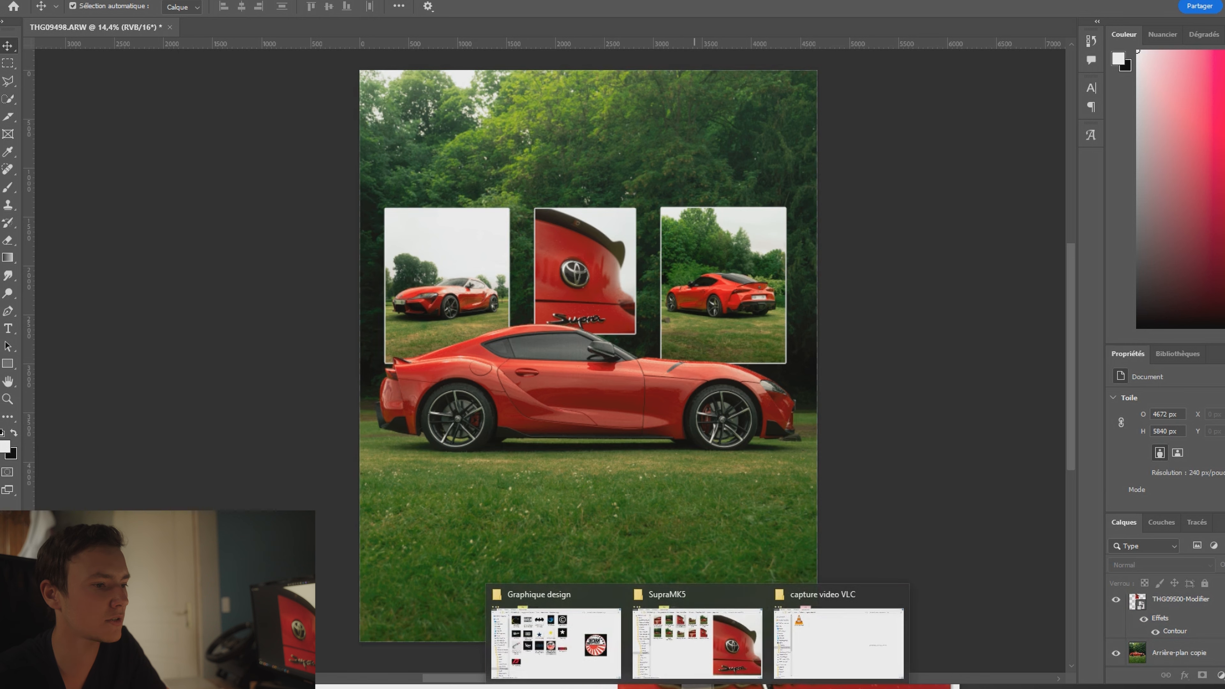
pyautogui.click(555, 641)
pyautogui.click(173, 407)
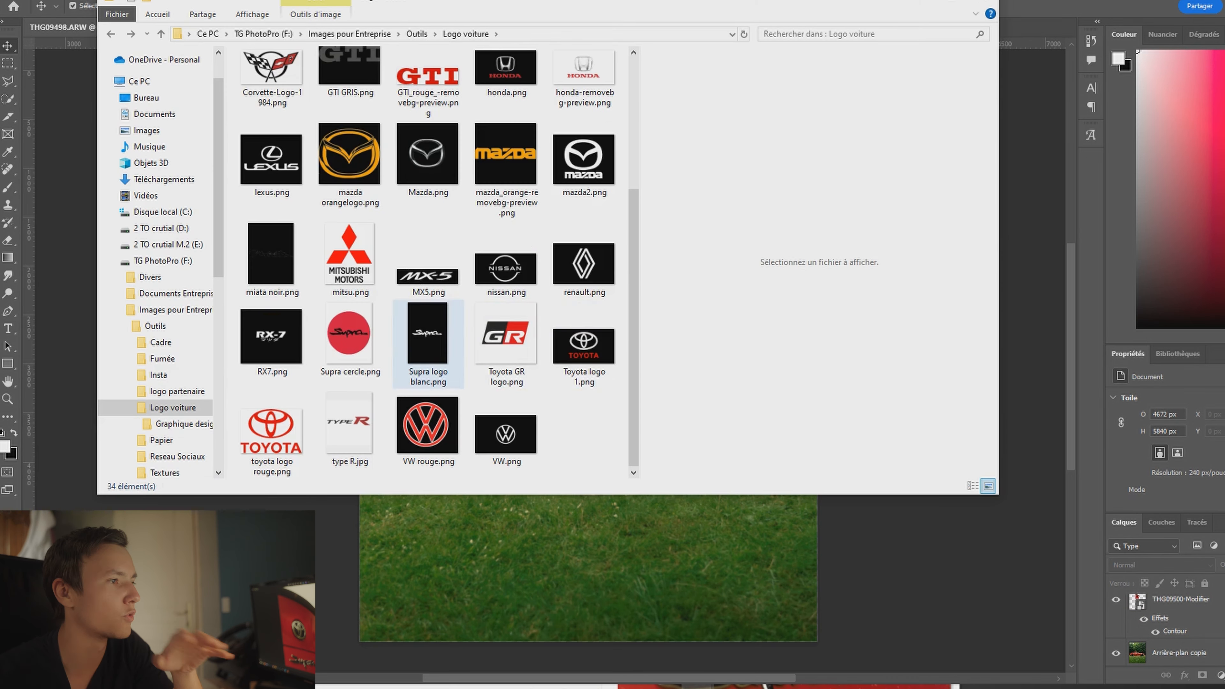
pyautogui.click(428, 338)
pyautogui.scroll(3, 513, 345)
pyautogui.scroll(-3, 512, 345)
pyautogui.click(506, 343)
pyautogui.click(428, 342)
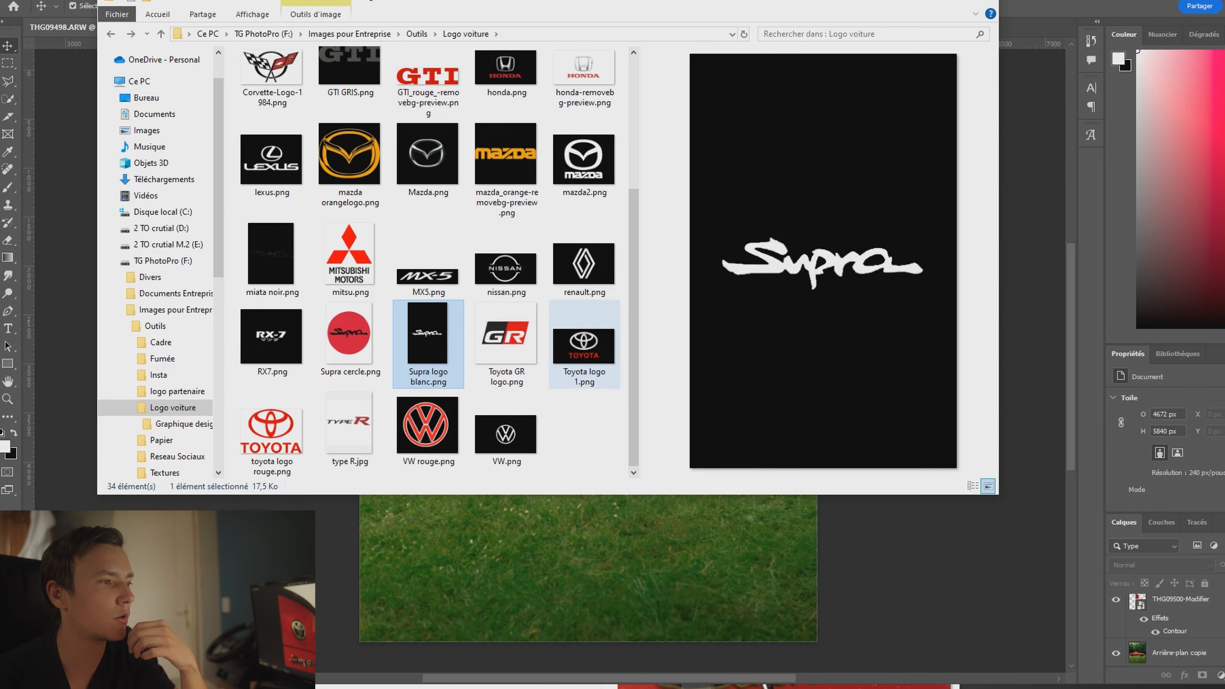
pyautogui.moveTo(428, 337); pyautogui.dragTo(579, 511)
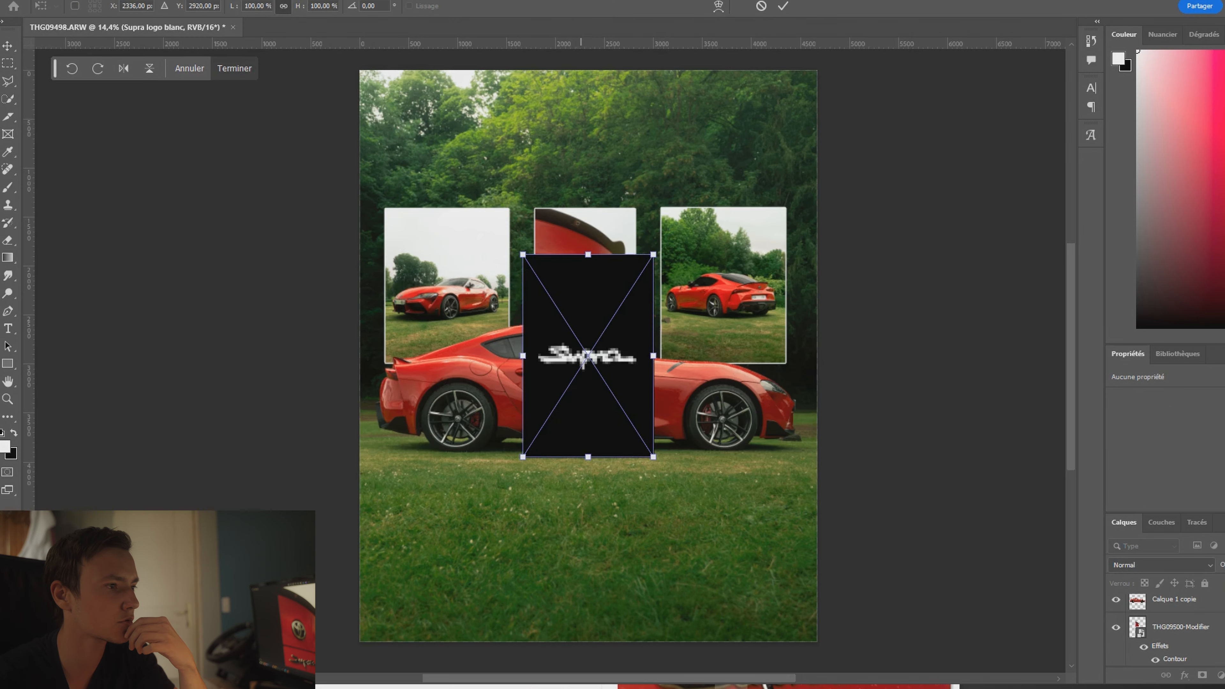
# Enlarge the placed Supra logo to about 150.64 % and set its blend mode to Eclaircir.
pyautogui.moveTo(524, 456); pyautogui.dragTo(456, 560)
pyautogui.moveTo(552, 413); pyautogui.dragTo(593, 416)
pyautogui.click(1159, 565)
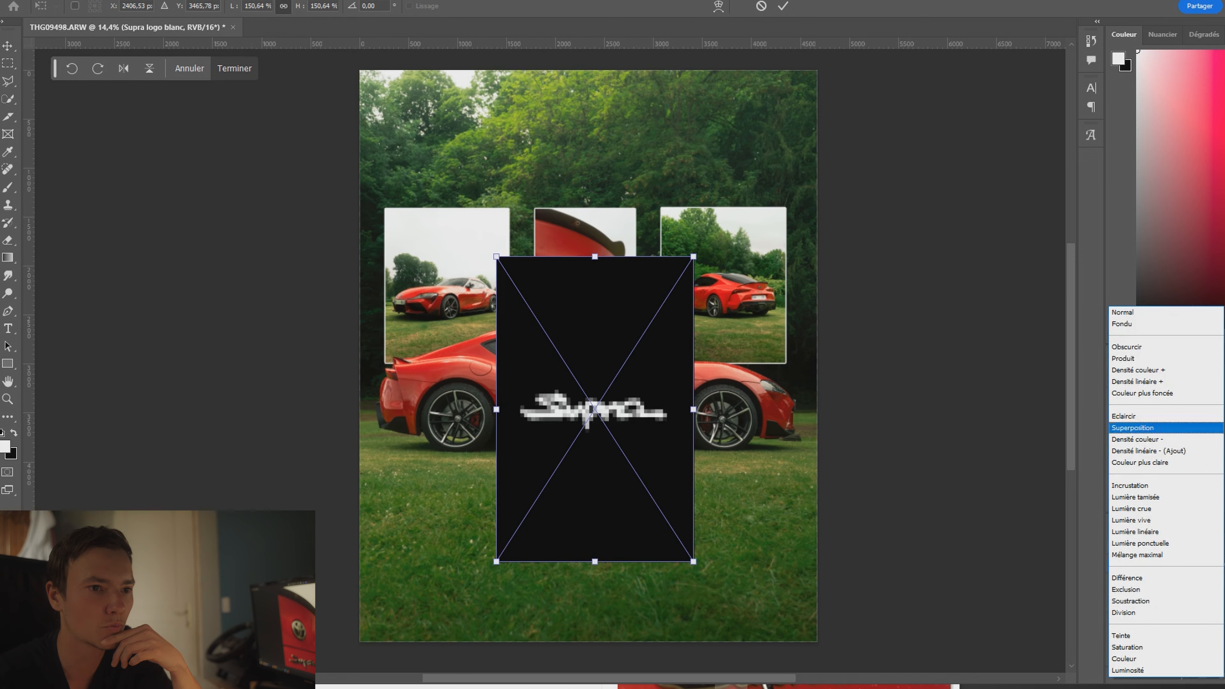
pyautogui.click(1124, 416)
pyautogui.click(1159, 564)
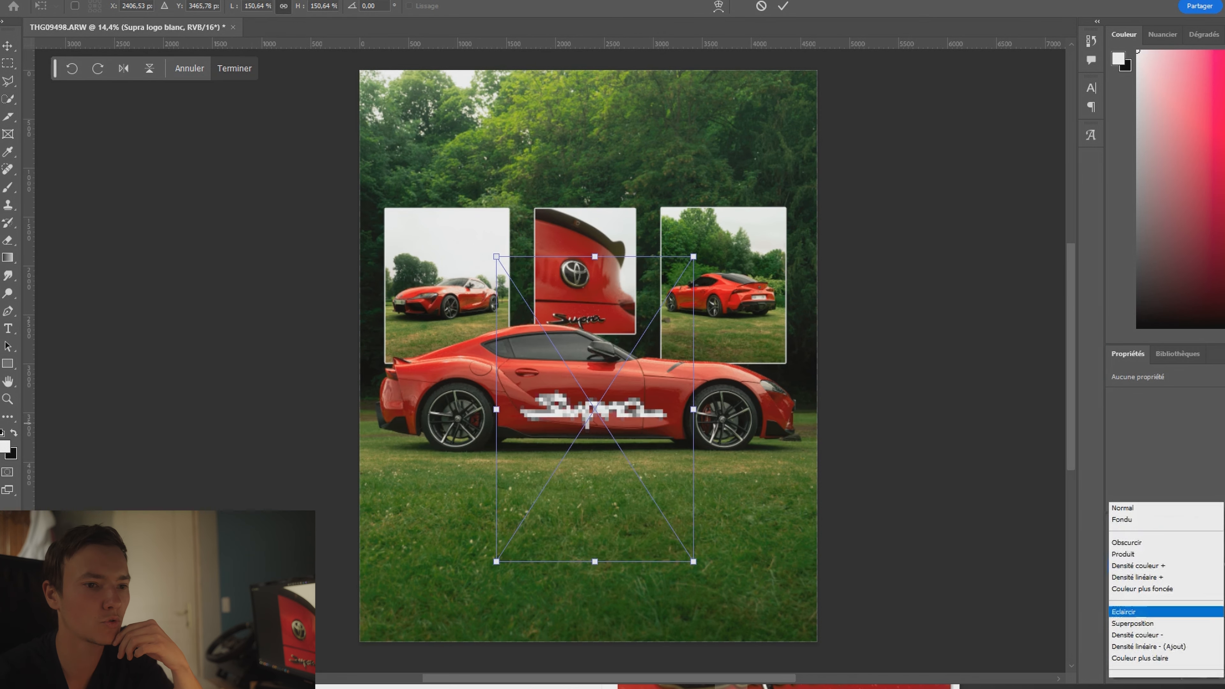
pyautogui.click(1124, 416)
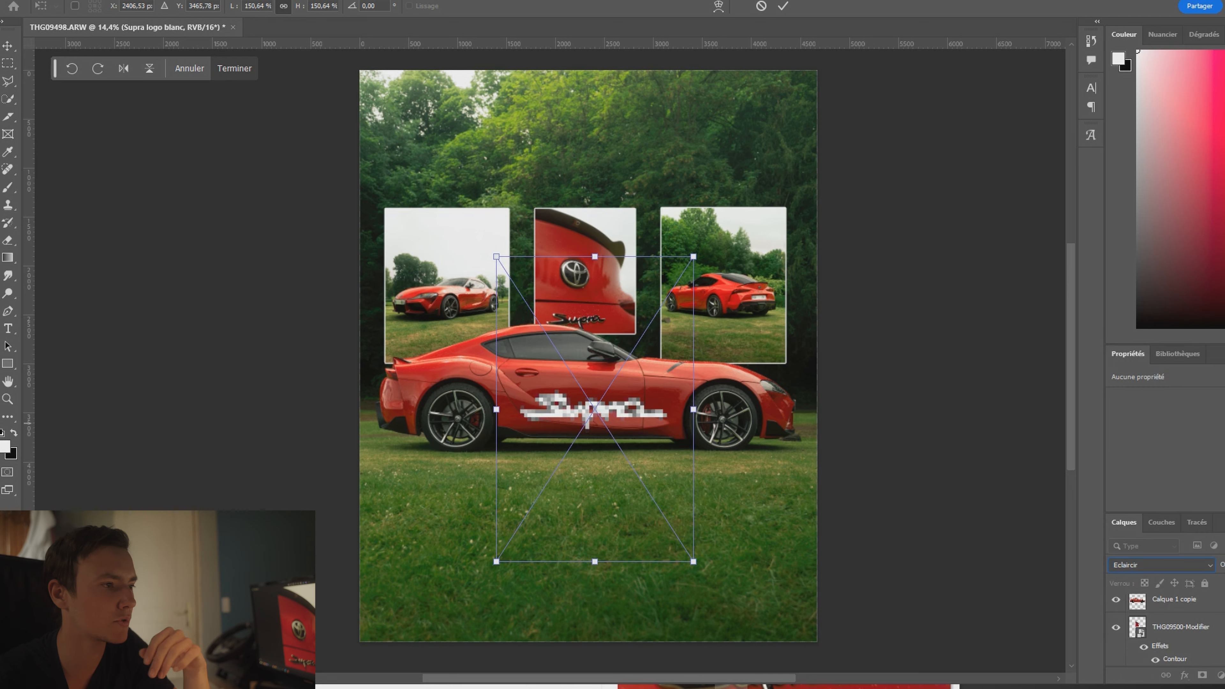
pyautogui.press('Return')
# Move the Supra logo onto the grass just below the middle of the car.
pyautogui.moveTo(607, 381); pyautogui.dragTo(605, 474)
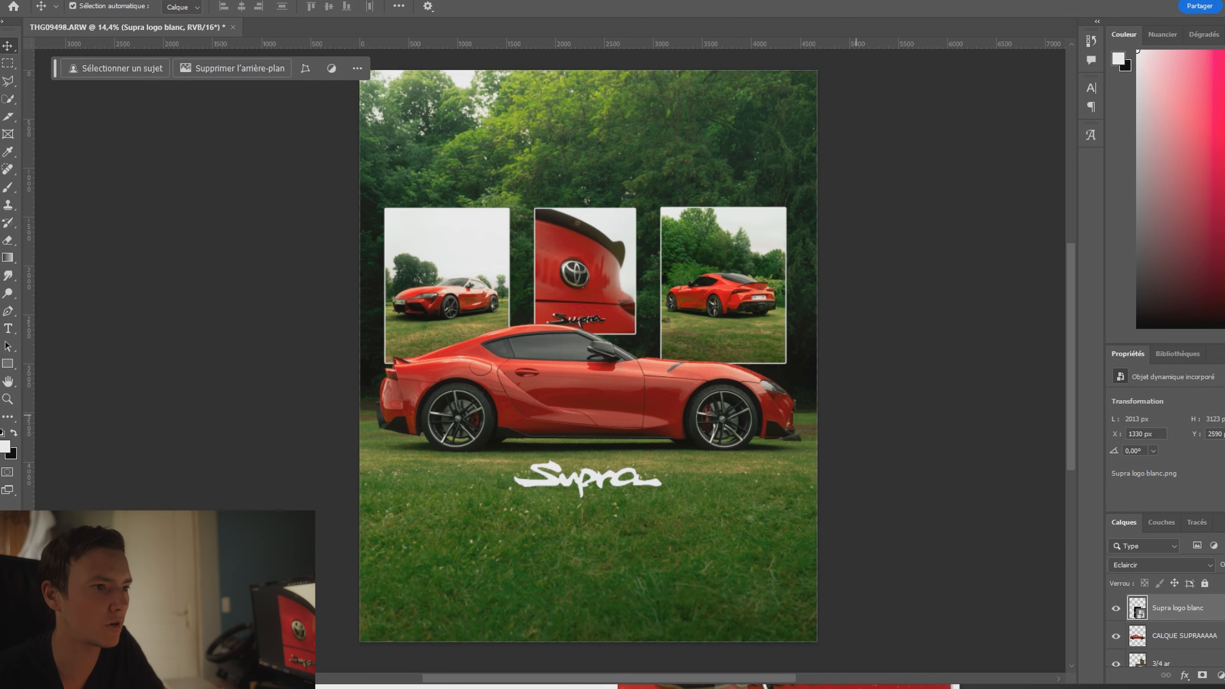
pyautogui.click(856, 414)
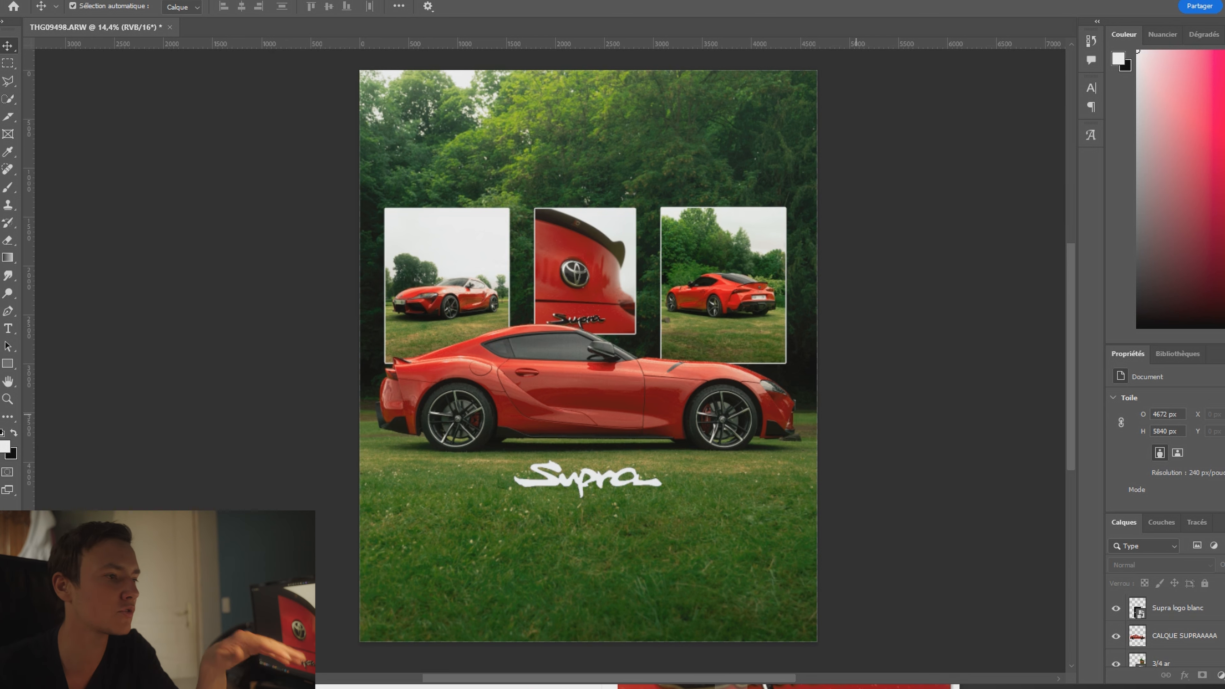
pyautogui.moveTo(603, 476)
pyautogui.mouseDown()
pyautogui.moveTo(548, 101)
pyautogui.moveTo(652, 430)
pyautogui.moveTo(451, 584)
pyautogui.moveTo(570, 521)
pyautogui.moveTo(598, 461)
pyautogui.moveTo(606, 472)
pyautogui.mouseUp()
pyautogui.click(847, 443)
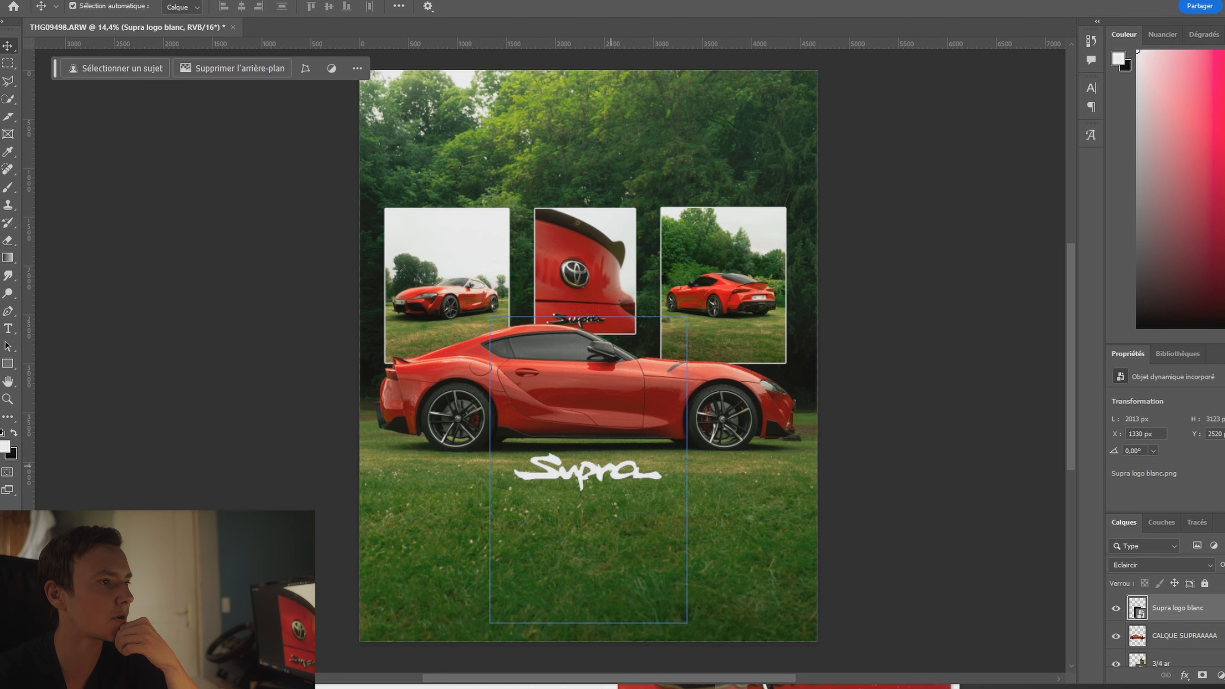
# Place Toyota GR logo.png from the Logo voiture folder, shrunk to a small mark in the poster's lower-right corner.
pyautogui.moveTo(697, 687)
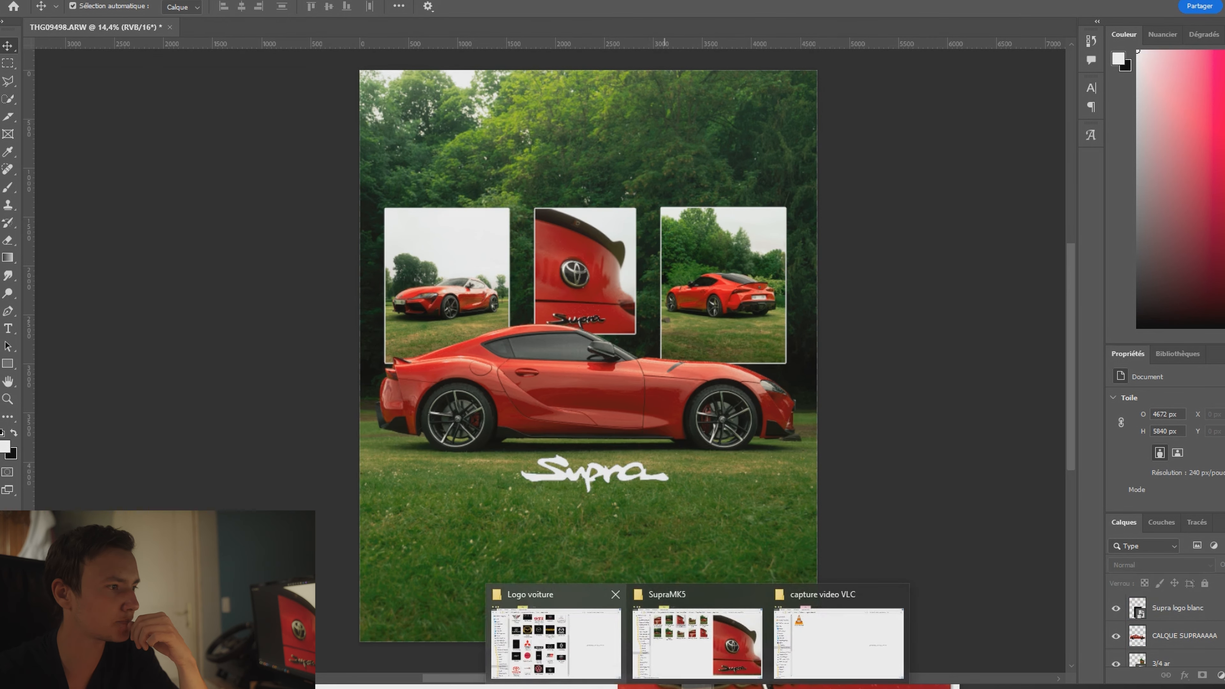
pyautogui.click(555, 637)
pyautogui.moveTo(506, 342); pyautogui.dragTo(588, 506)
pyautogui.moveTo(506, 274); pyautogui.dragTo(783, 621)
pyautogui.moveTo(768, 602); pyautogui.dragTo(767, 601)
pyautogui.click(781, 586)
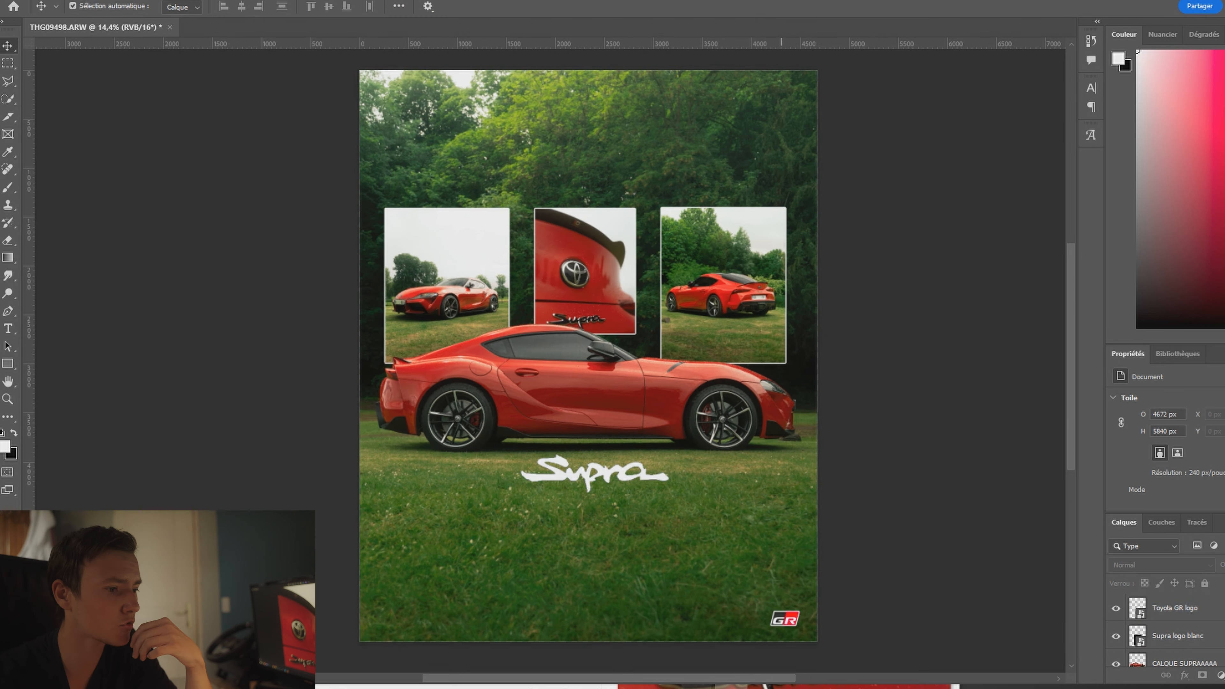
# Compare the Toyota logos in the Logo voiture folder and place Toyota logo 1.png in the composition.
pyautogui.moveTo(696, 686)
pyautogui.click(559, 636)
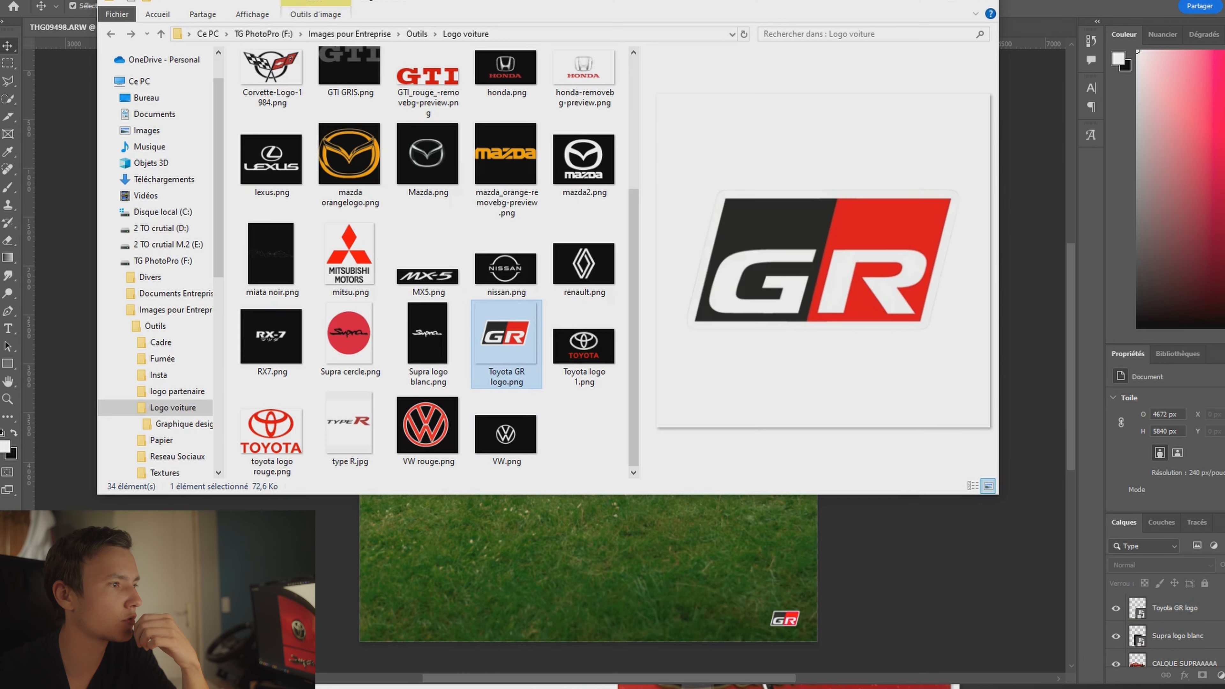
pyautogui.click(584, 345)
pyautogui.click(272, 430)
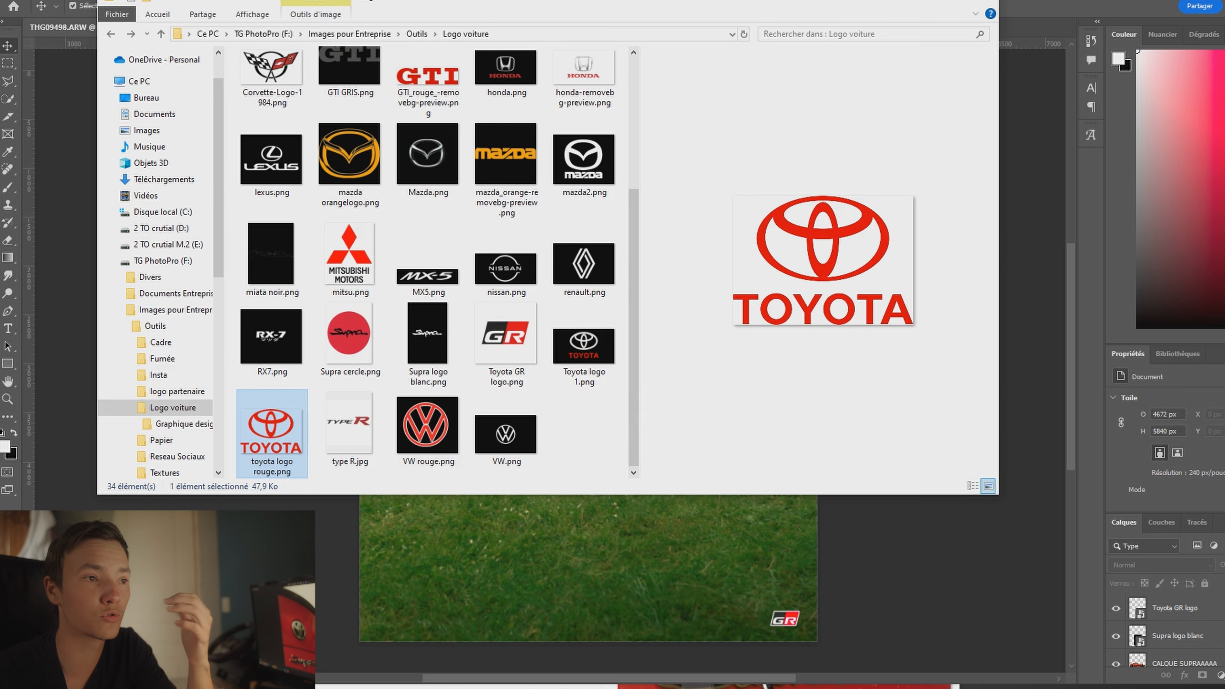
pyautogui.click(583, 346)
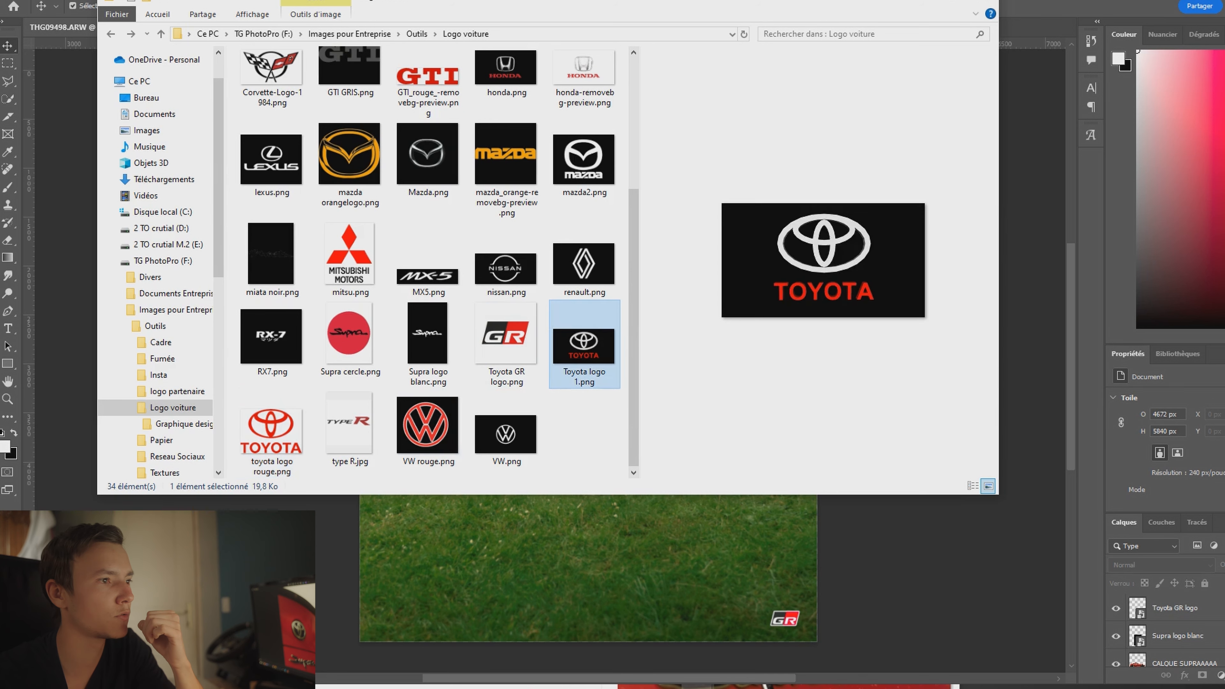
pyautogui.moveTo(583, 346); pyautogui.dragTo(623, 598)
# Enlarge the Toyota logo to about 188.72 % and position it above the badge close-up.
pyautogui.moveTo(584, 356); pyautogui.dragTo(413, 225)
pyautogui.moveTo(540, 196); pyautogui.dragTo(606, 180)
pyautogui.moveTo(478, 208); pyautogui.dragTo(519, 194)
pyautogui.moveTo(610, 140); pyautogui.dragTo(599, 151)
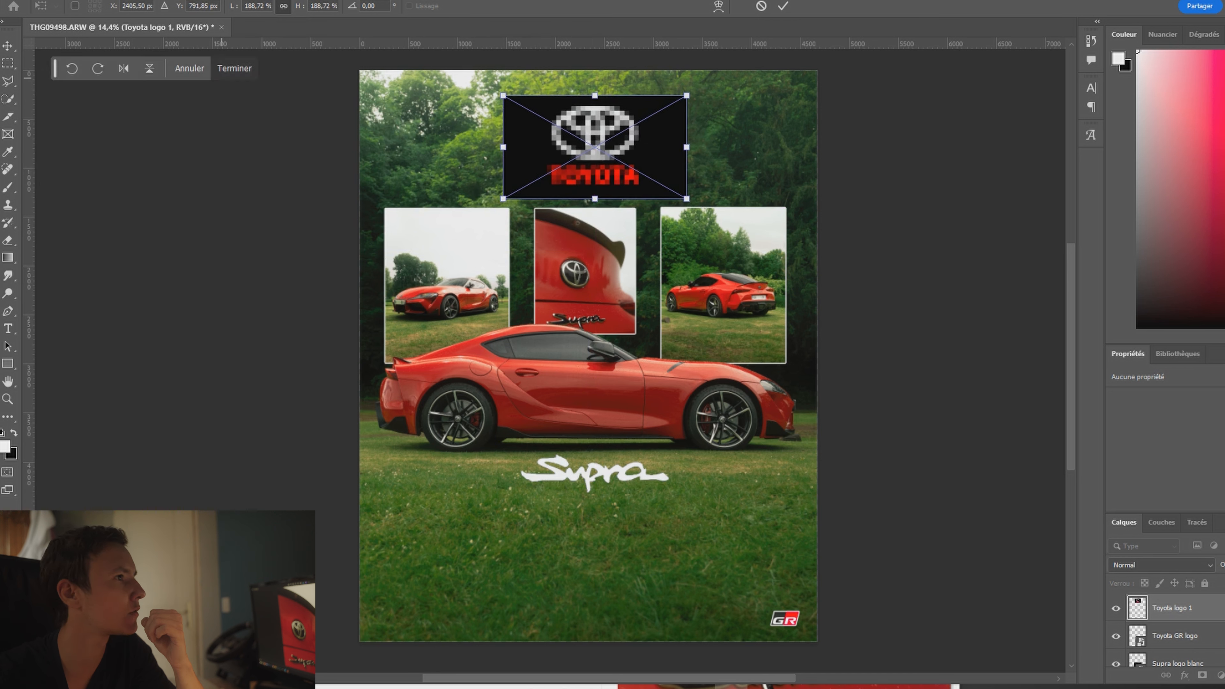
pyautogui.press('Return')
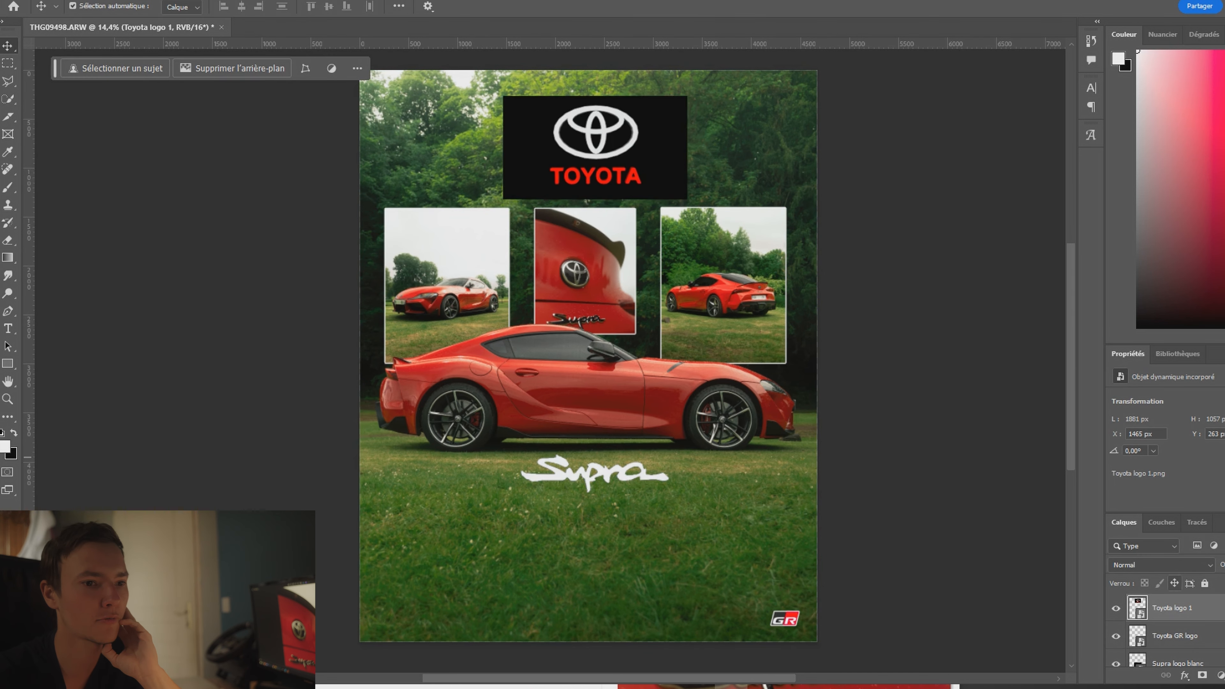
# Set the Toyota logo's blend mode to Eclaircir and move it to about X 1361 px, Y 387 px.
pyautogui.click(1157, 564)
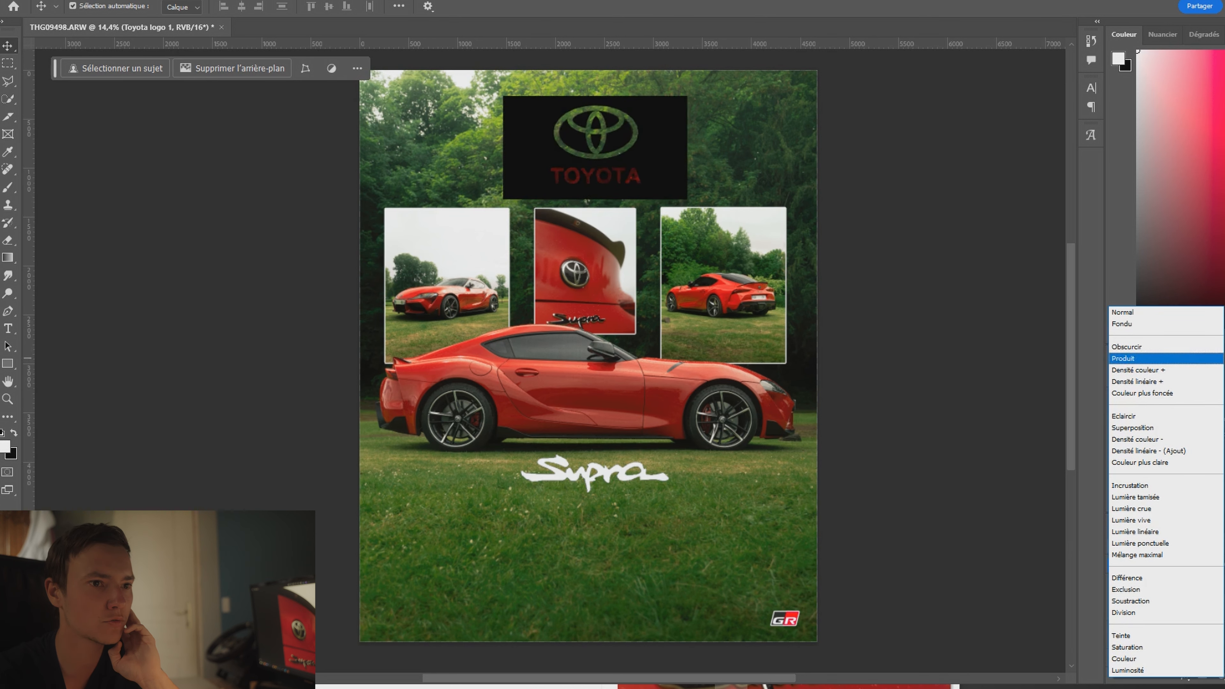
pyautogui.click(1124, 416)
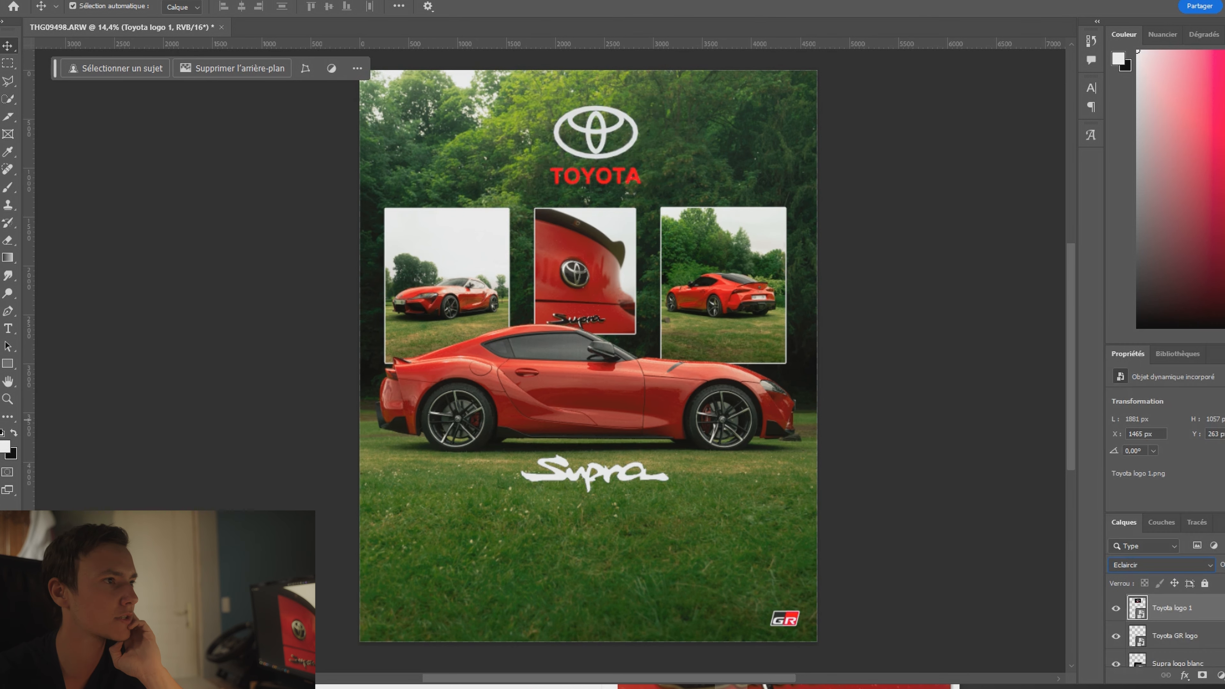
pyautogui.moveTo(609, 115); pyautogui.dragTo(593, 141)
pyautogui.click(593, 521)
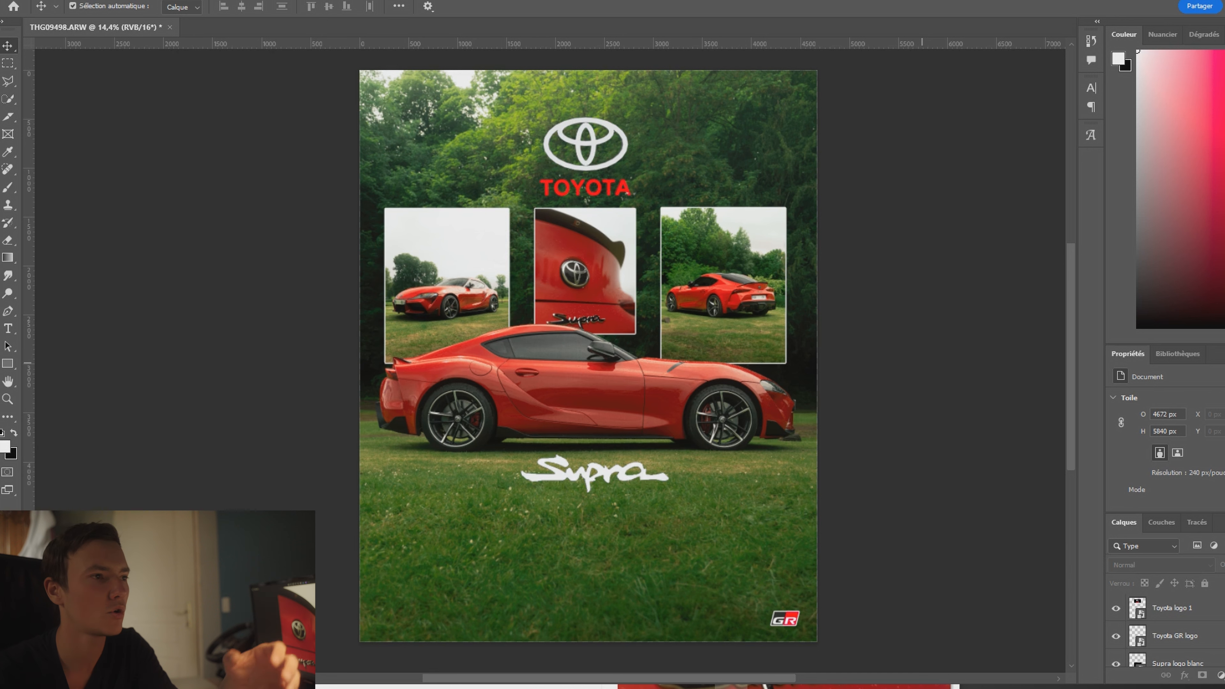
pyautogui.click(606, 162)
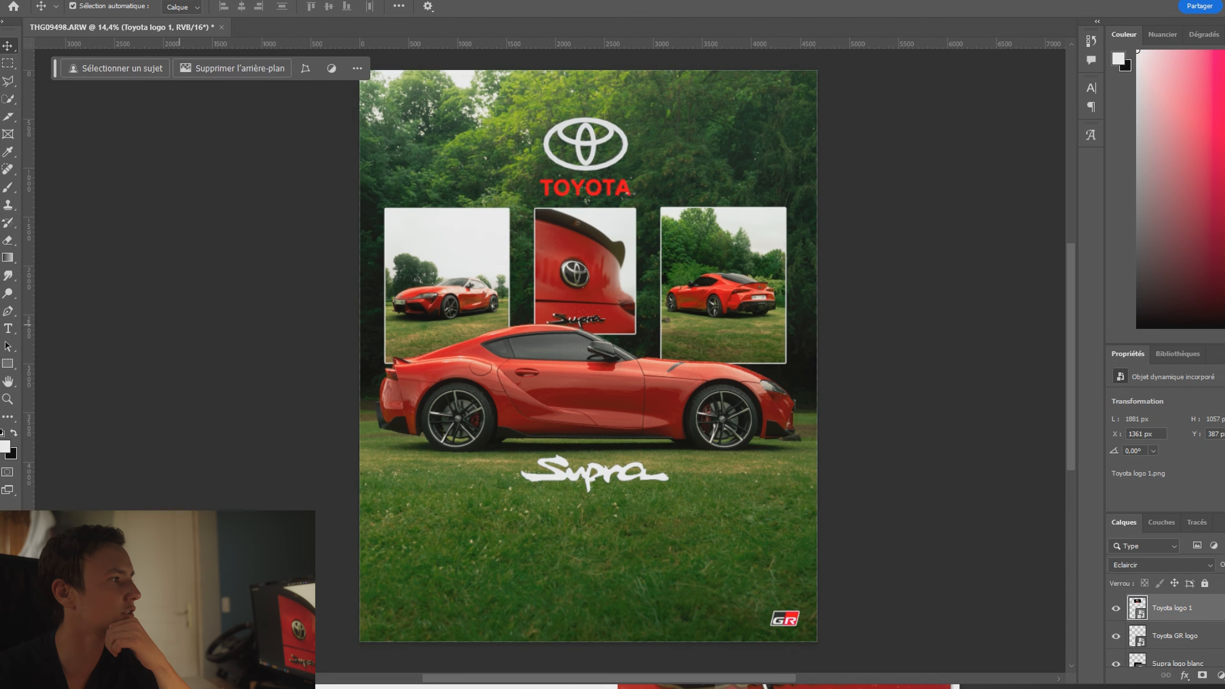
# Draw an empty paragraph text box on the grass below the Supra logo and set its font size to 30 pt.
pyautogui.press('t')
pyautogui.moveTo(463, 526); pyautogui.dragTo(710, 591)
pyautogui.press('BackSpace')
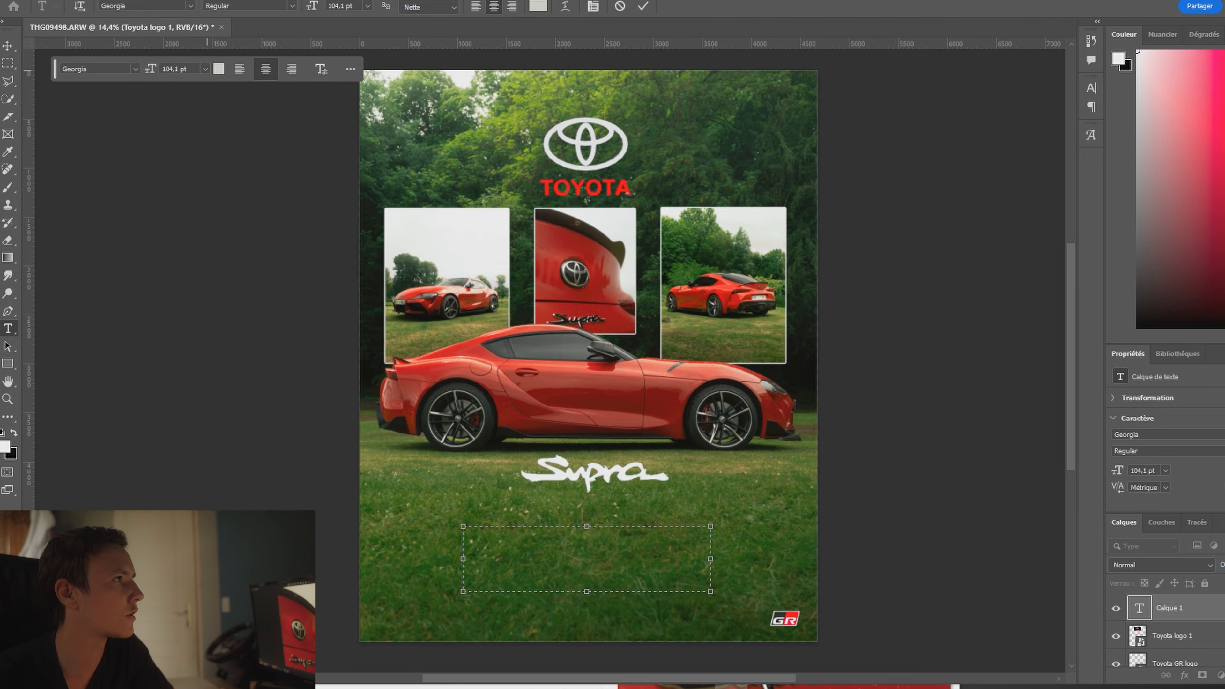
pyautogui.click(205, 69)
pyautogui.click(185, 216)
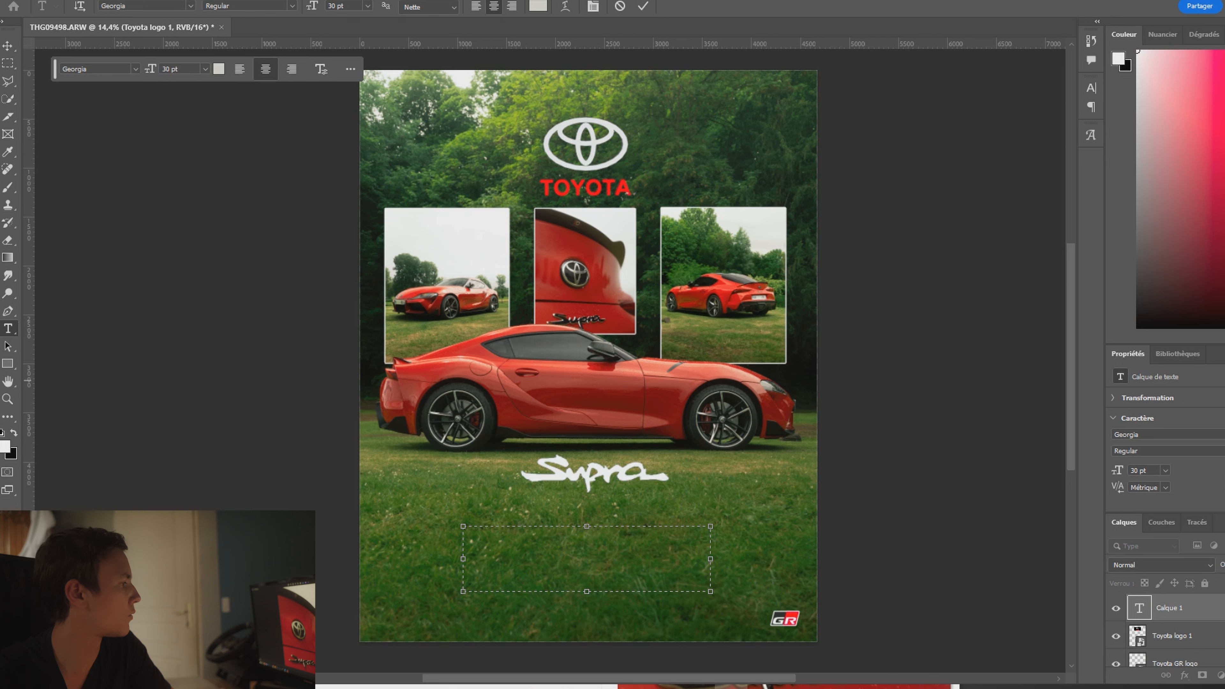
# Fill the text box with "ヨーロッパおよびアメリカ市場向けには、スープラには 340 hp7 の BMW 3.0 ツインターボ直列 6 気筒エンジンが搭載され、8 速 ZF オートマチックトランスミッションが組み合わされます。".
pyautogui.hotkey('alt', 'Tab')
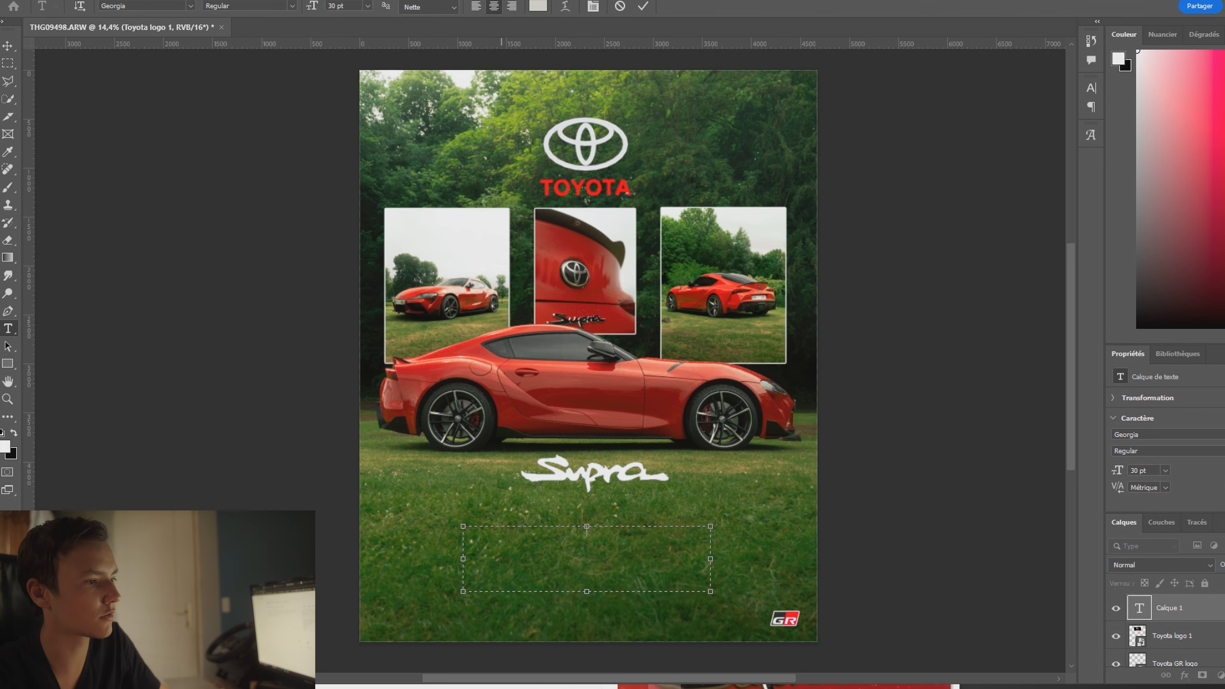
pyautogui.write('ヨーロッパおよびアメリカ市場向けには、スープラには340 hp7 の BMW 3.0 ツインターボ直列 6 気筒エンジンが搭載され、8 速 ZF オートマチックトランスミッションが組み合わされます。')
pyautogui.hotkey('ctrl', 'a')
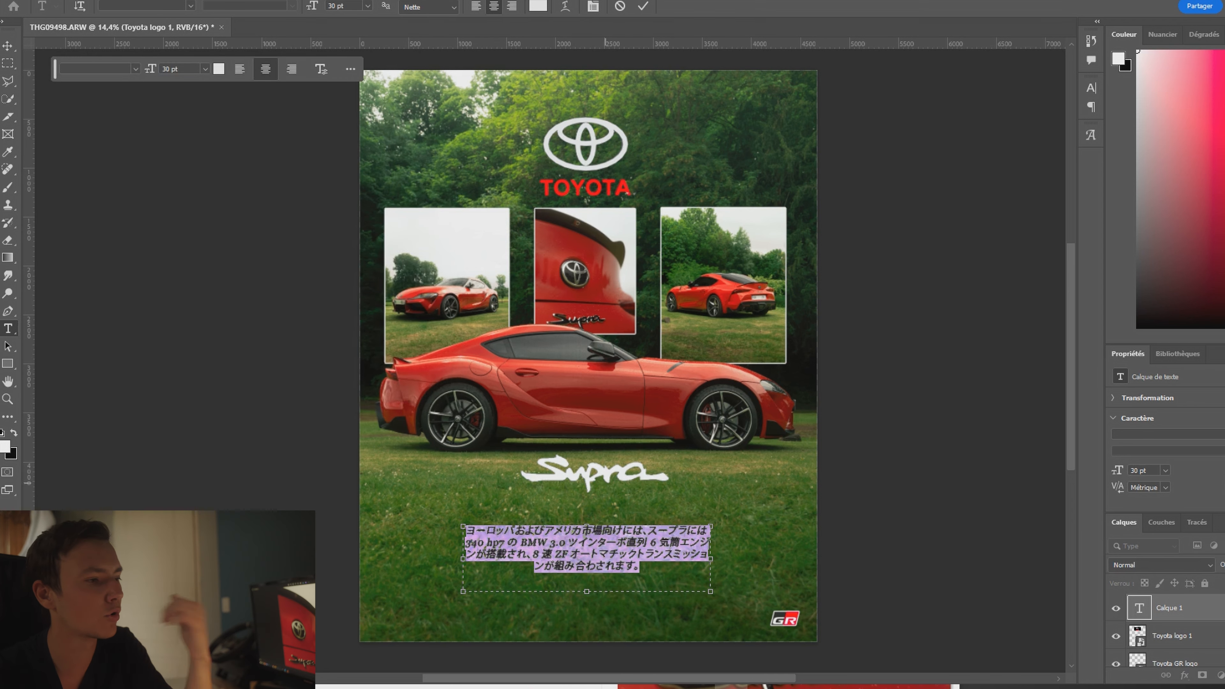
pyautogui.hotkey('ctrl', 'Return')
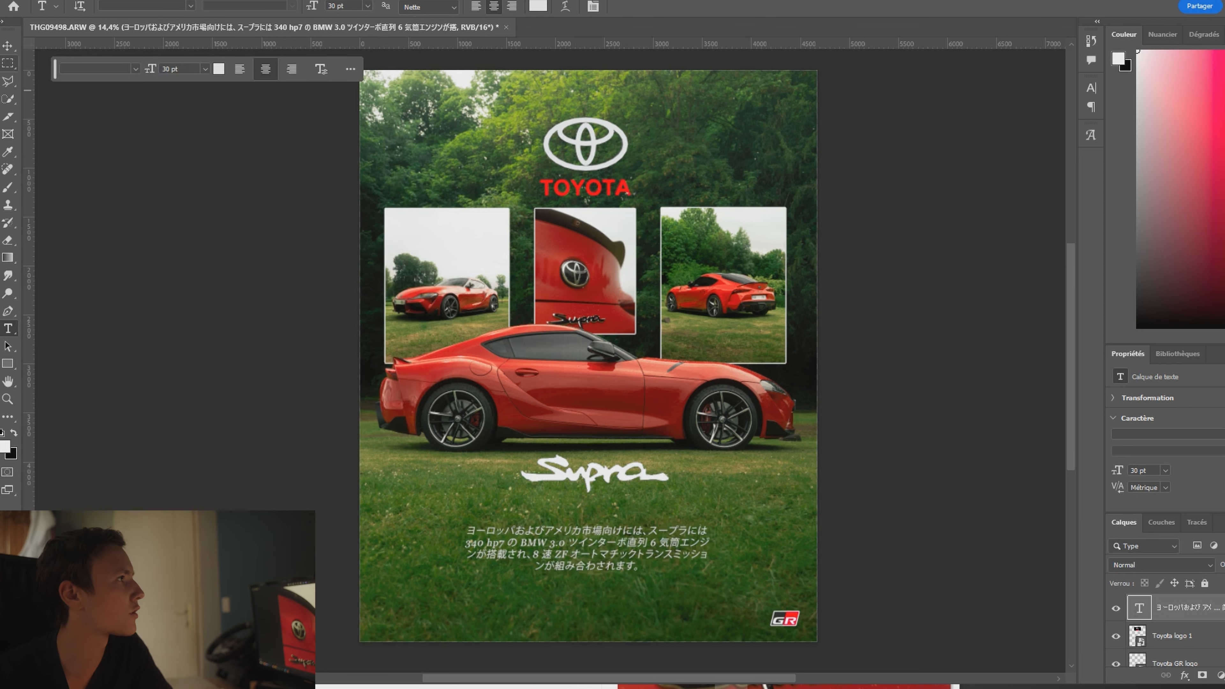
# Shift the Japanese paragraph and the Supra logo slightly lower on the grass, with the logo at about X 1295 px, Y 2717 px.
pyautogui.press('v')
pyautogui.moveTo(596, 518); pyautogui.dragTo(594, 547)
pyautogui.moveTo(601, 473)
pyautogui.mouseDown()
pyautogui.moveTo(589, 472)
pyautogui.moveTo(591, 492)
pyautogui.mouseUp()
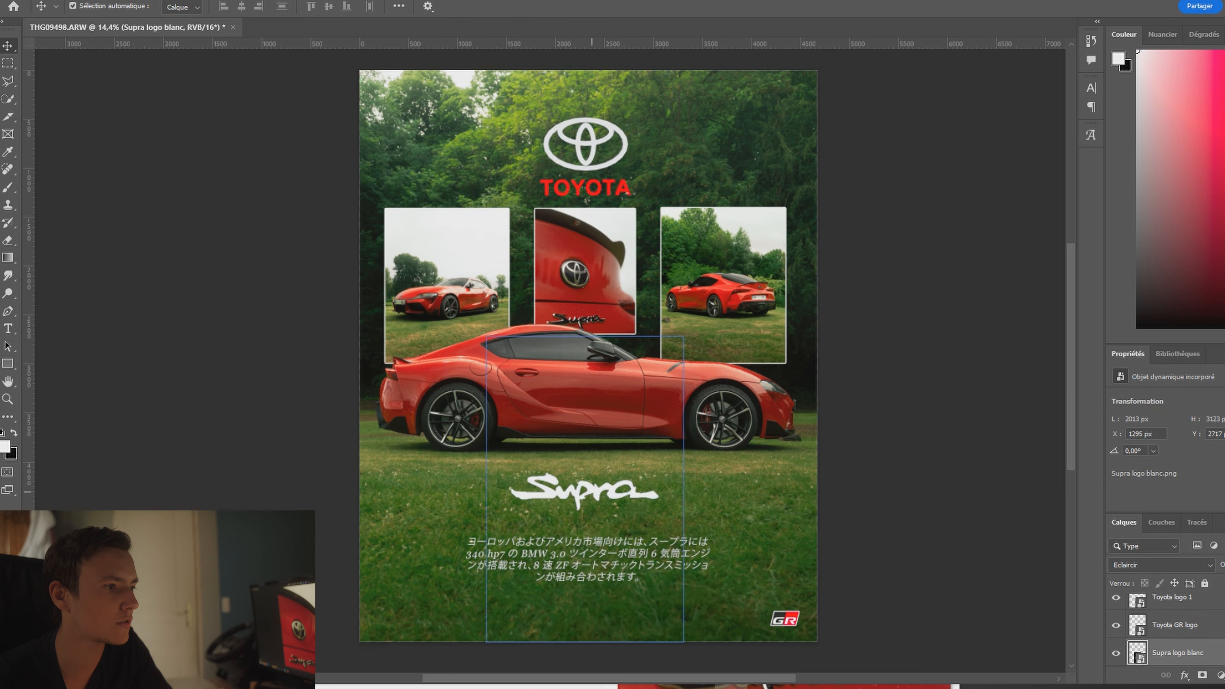
# Reduce the Toyota logo to about 120.14 % and centre it above the badge close-up.
pyautogui.moveTo(587, 139); pyautogui.dragTo(588, 127)
pyautogui.hotkey('ctrl', 't')
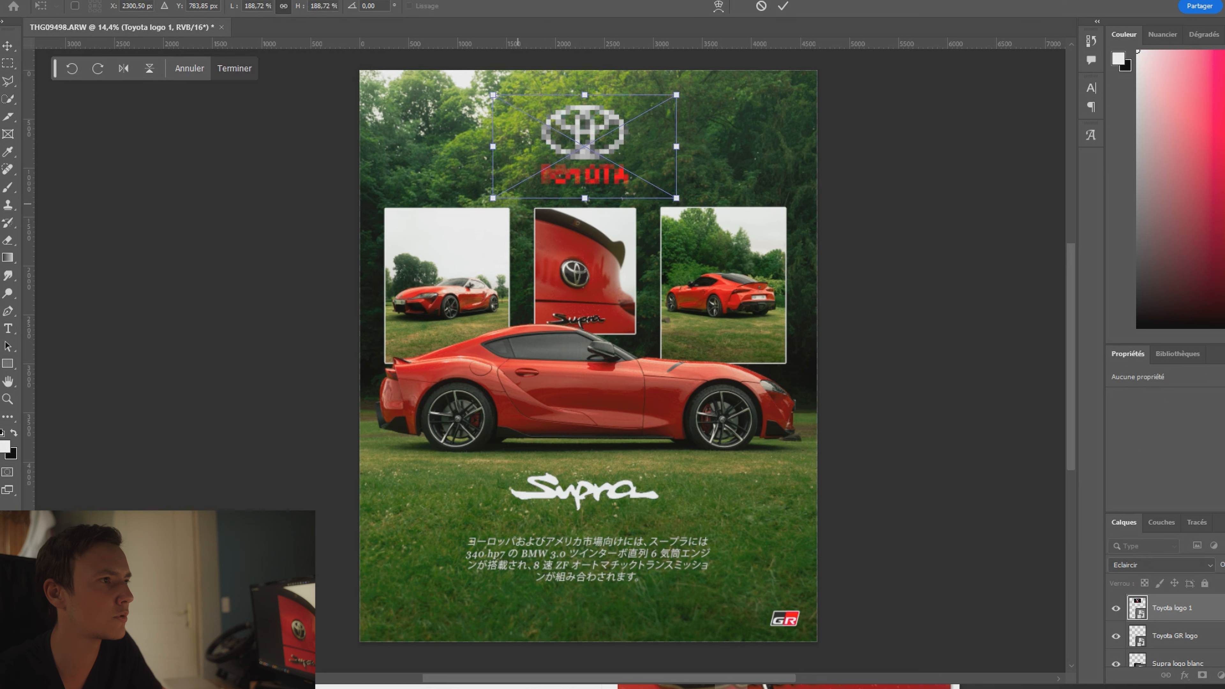
pyautogui.moveTo(492, 197); pyautogui.dragTo(560, 159)
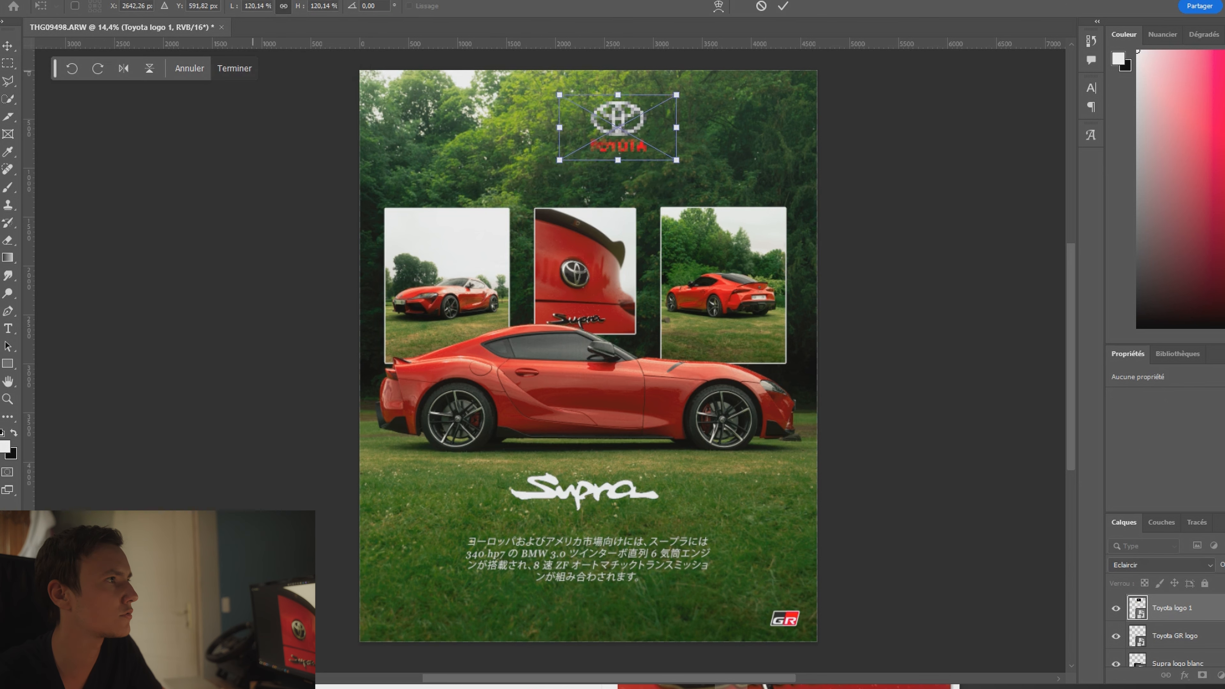
pyautogui.press('Return')
pyautogui.moveTo(628, 100); pyautogui.dragTo(588, 155)
# Widen the Japanese paragraph's text box so the text runs on three lines, and recentre it below the Supra logo.
pyautogui.click(641, 521)
pyautogui.moveTo(641, 550); pyautogui.dragTo(641, 550)
pyautogui.doubleClick(627, 554)
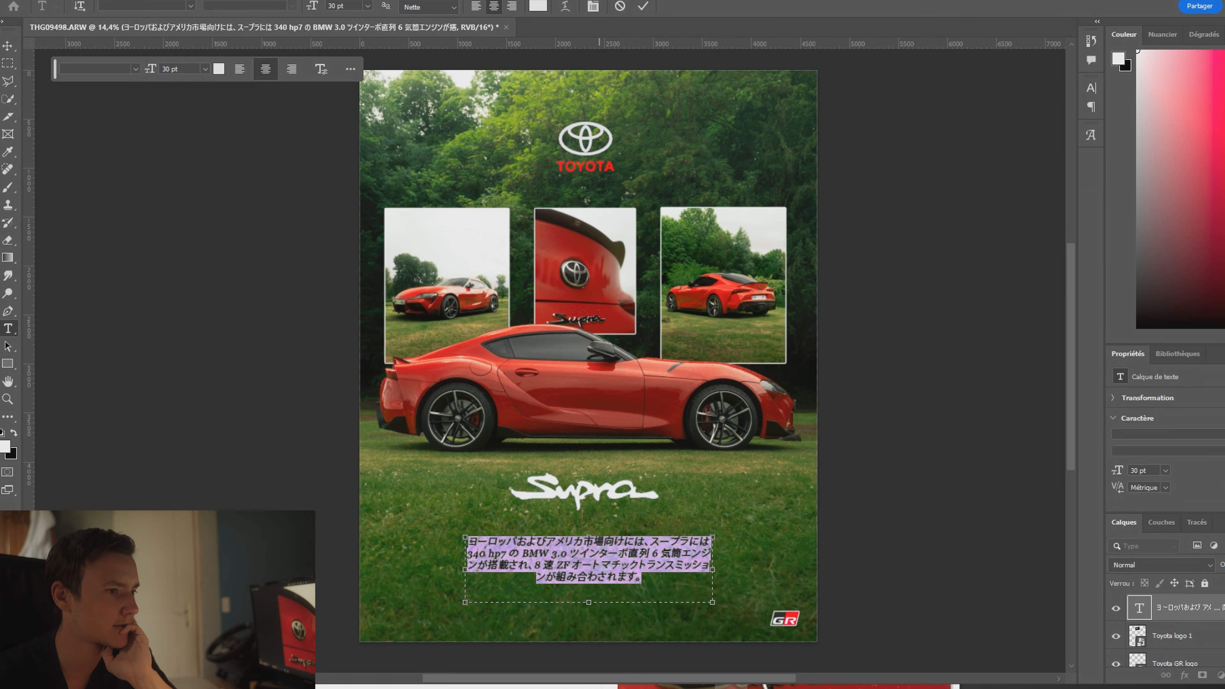
pyautogui.moveTo(712, 570); pyautogui.dragTo(753, 570)
pyautogui.hotkey('ctrl', 'Return')
pyautogui.moveTo(622, 565); pyautogui.dragTo(604, 565)
# Place the TG logo file _logo__2_-removebg-preview.png at about 24.49 % in the poster's upper-right corner.
pyautogui.moveTo(680, 686)
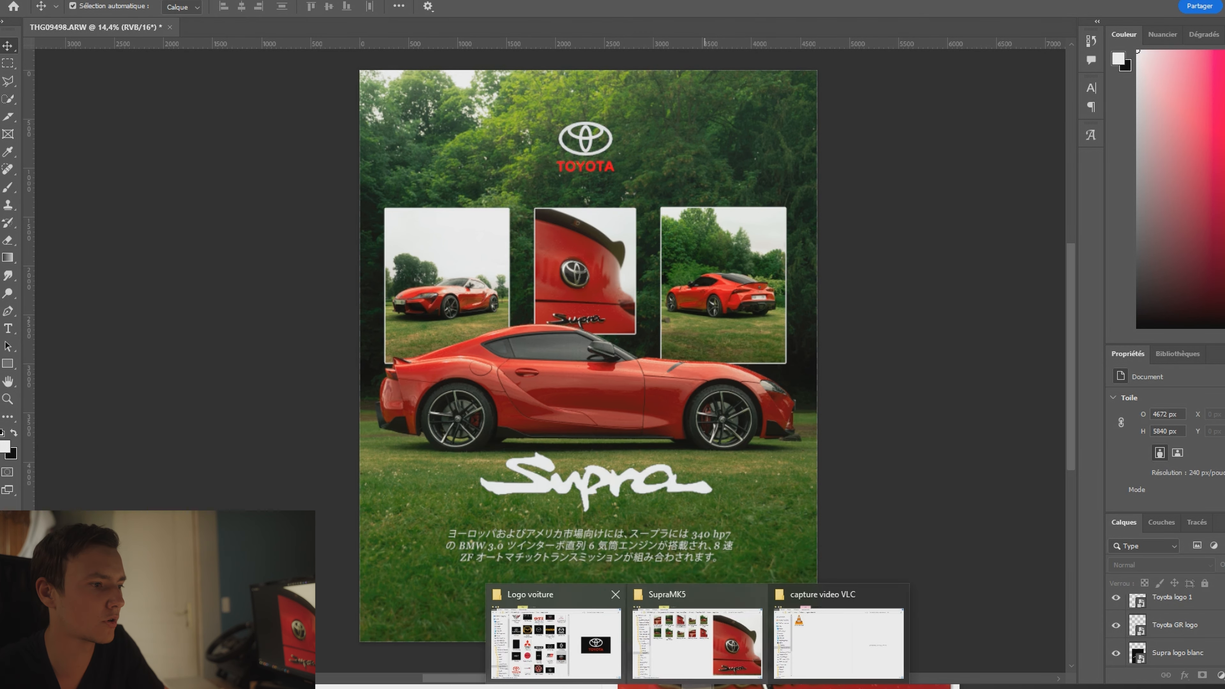
pyautogui.click(550, 637)
pyautogui.click(263, 34)
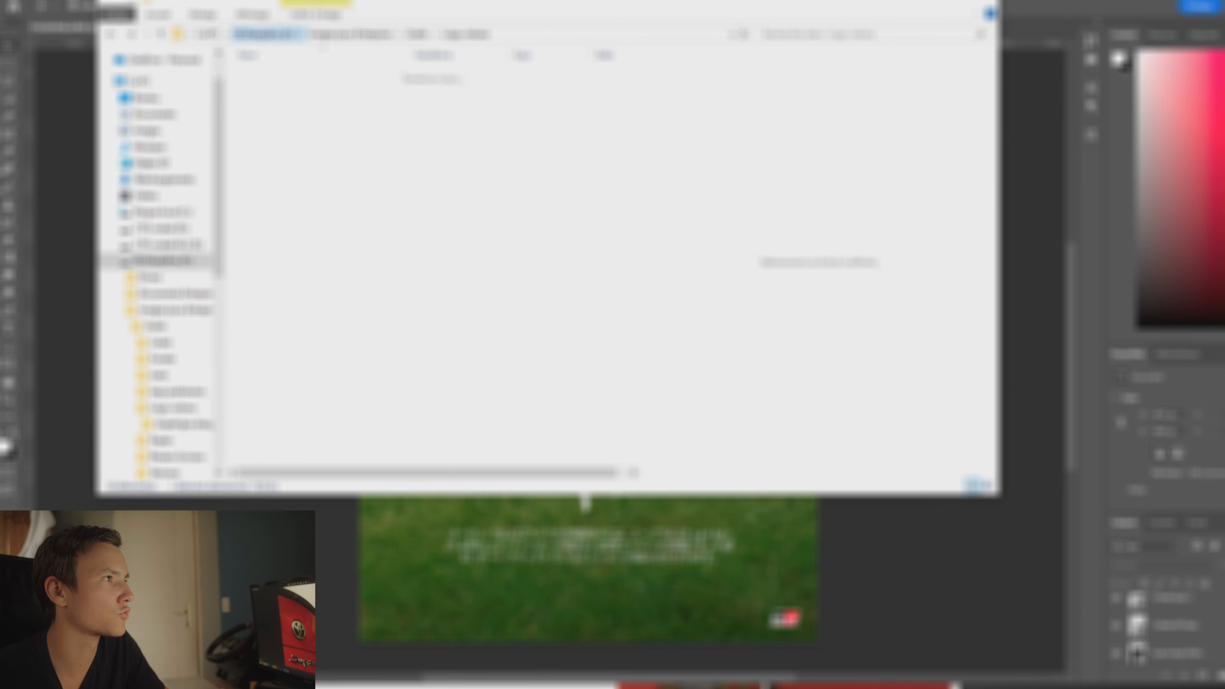
pyautogui.click(309, 117)
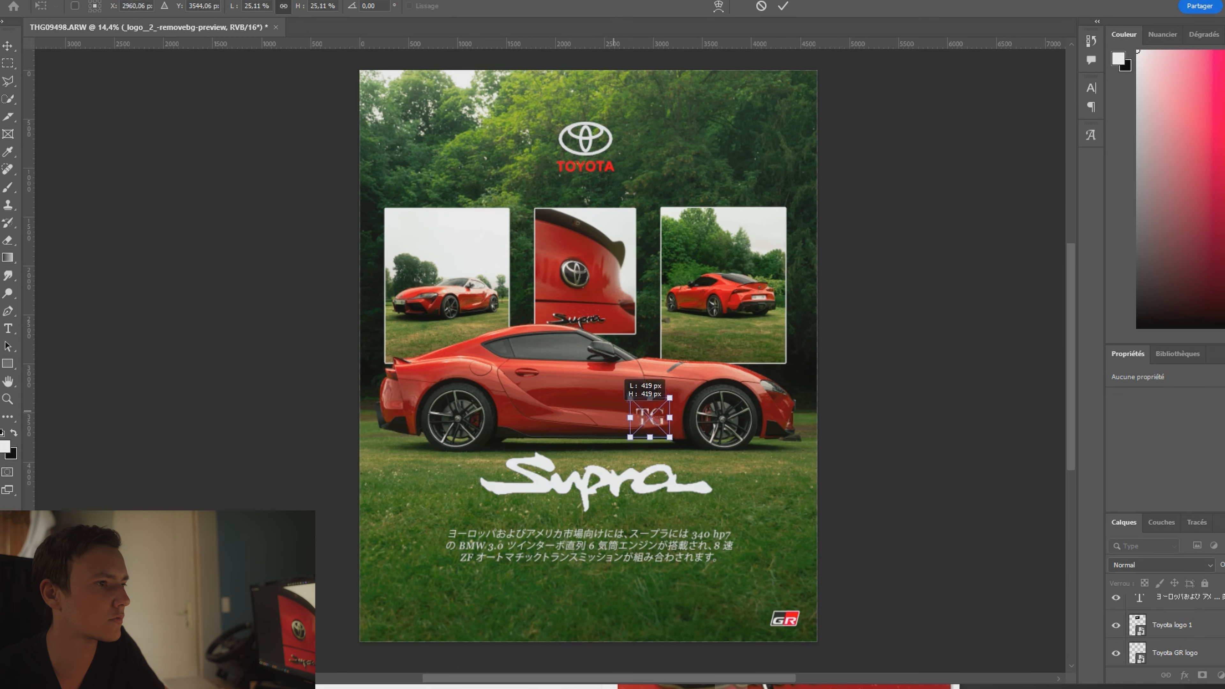
pyautogui.moveTo(646, 408); pyautogui.dragTo(777, 109)
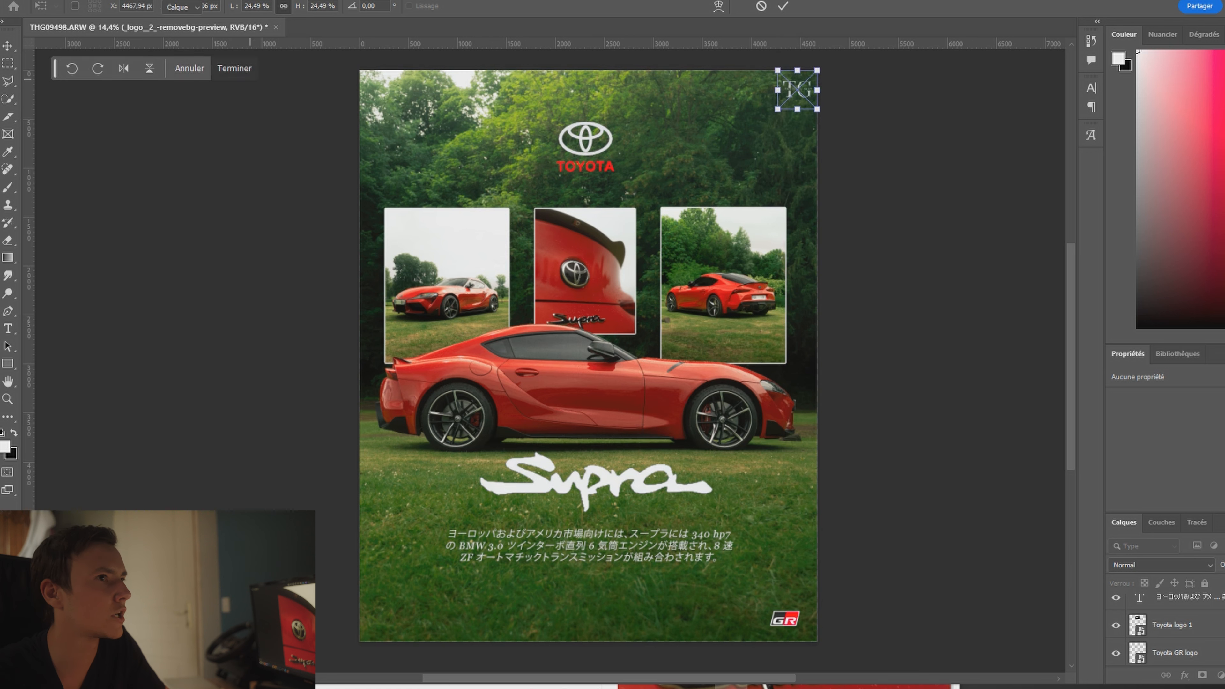
pyautogui.press('Return')
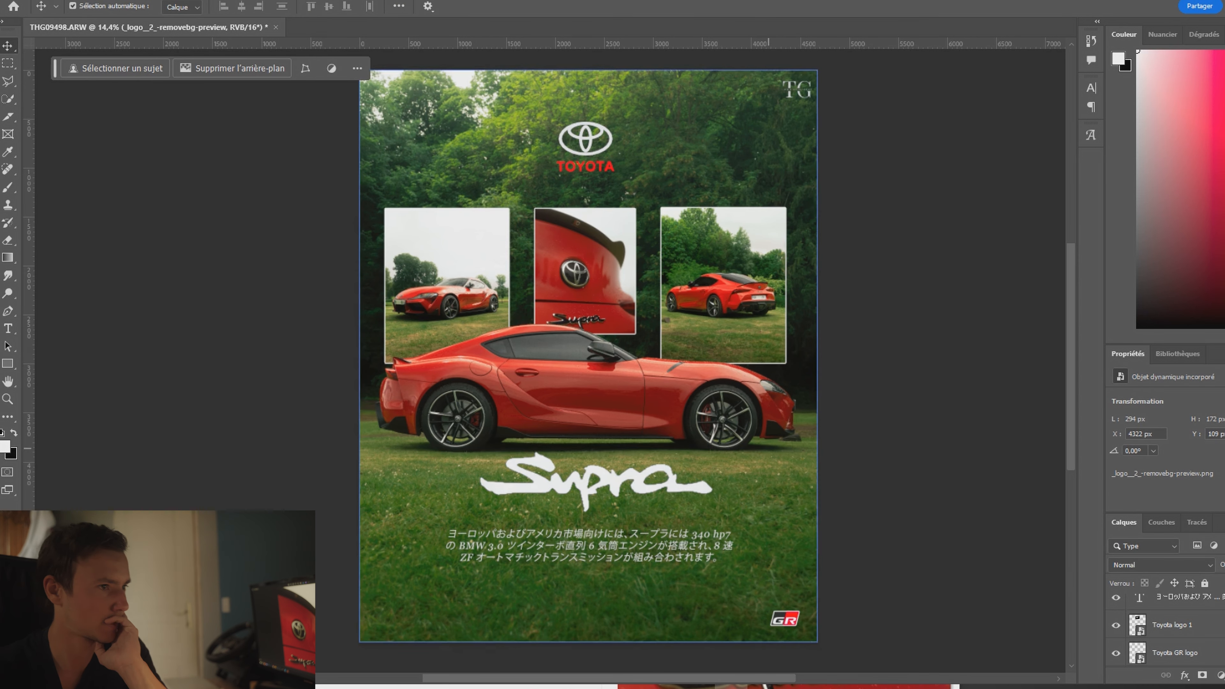
# Apply a Balance des couleurs adjustment to the Supra logo layer to tint the white lettering slightly.
pyautogui.moveTo(585, 482)
pyautogui.mouseDown()
pyautogui.moveTo(573, 482)
pyautogui.moveTo(601, 479)
pyautogui.mouseUp()
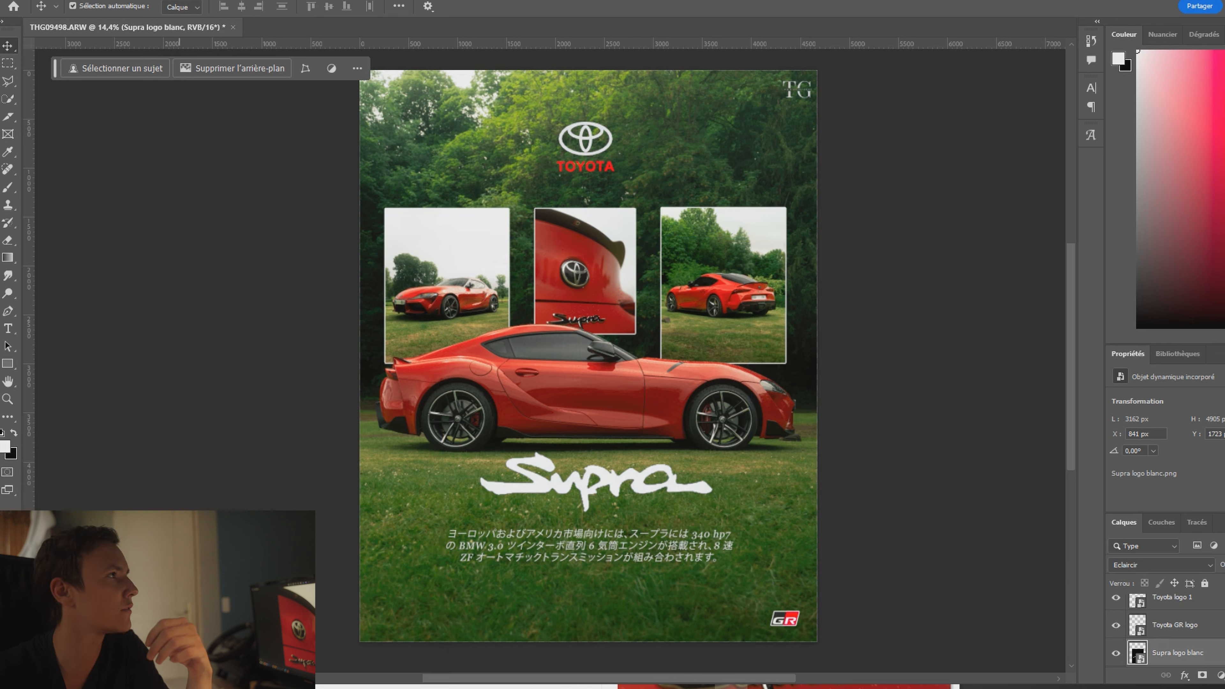
pyautogui.click(92, 1)
pyautogui.moveTo(166, 20)
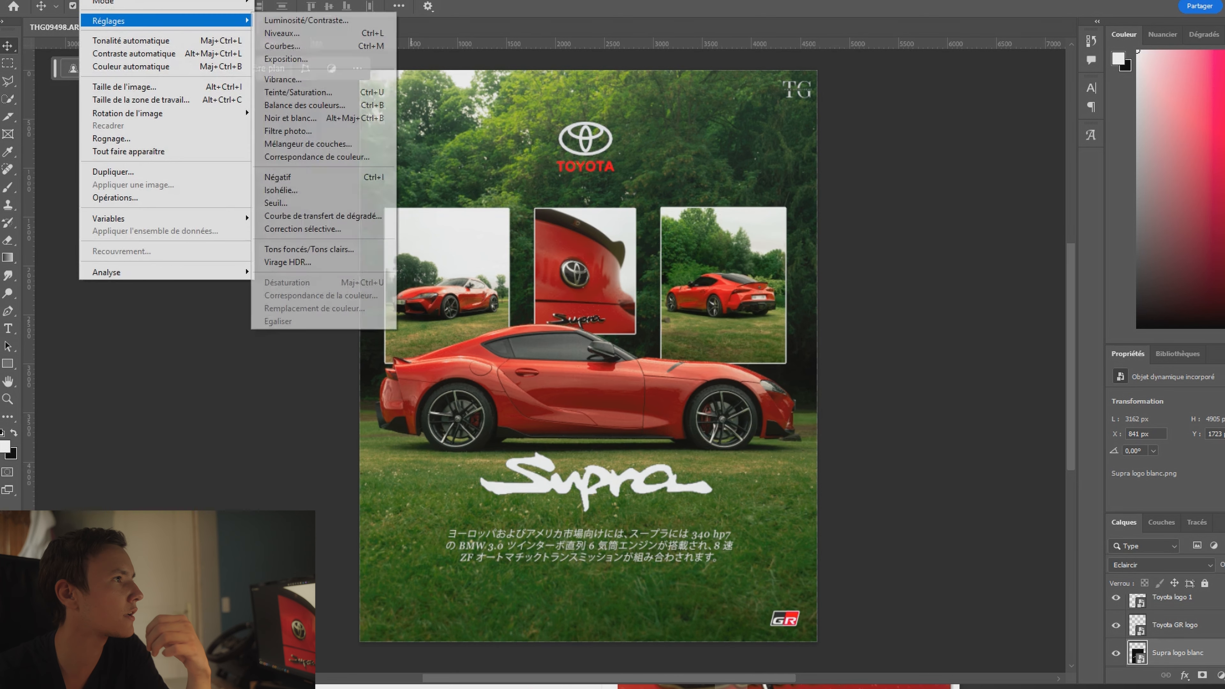
pyautogui.click(304, 104)
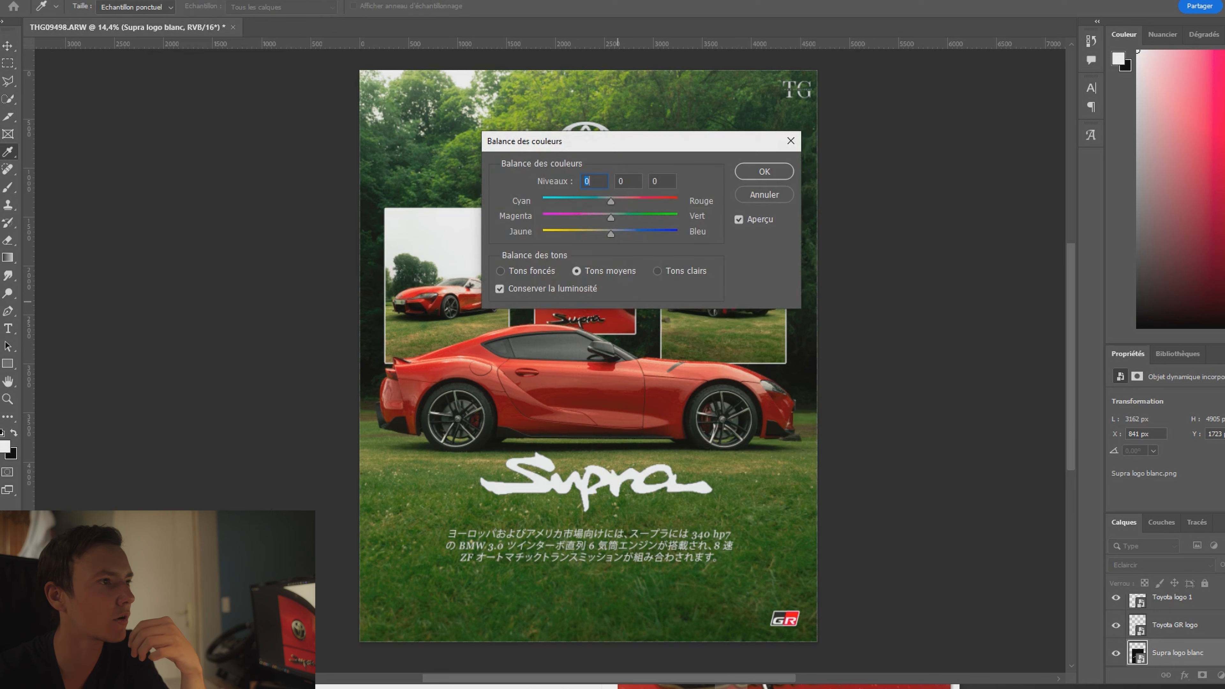
pyautogui.moveTo(641, 141); pyautogui.dragTo(865, 224)
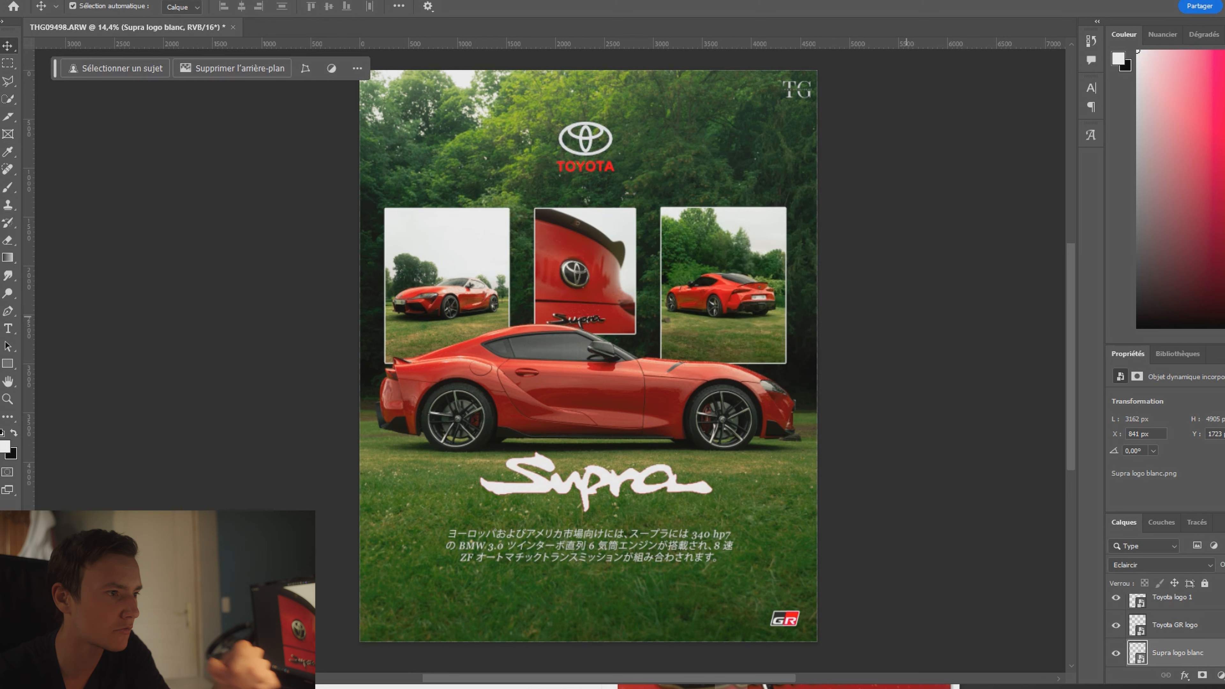
pyautogui.press('Return')
pyautogui.press('v')
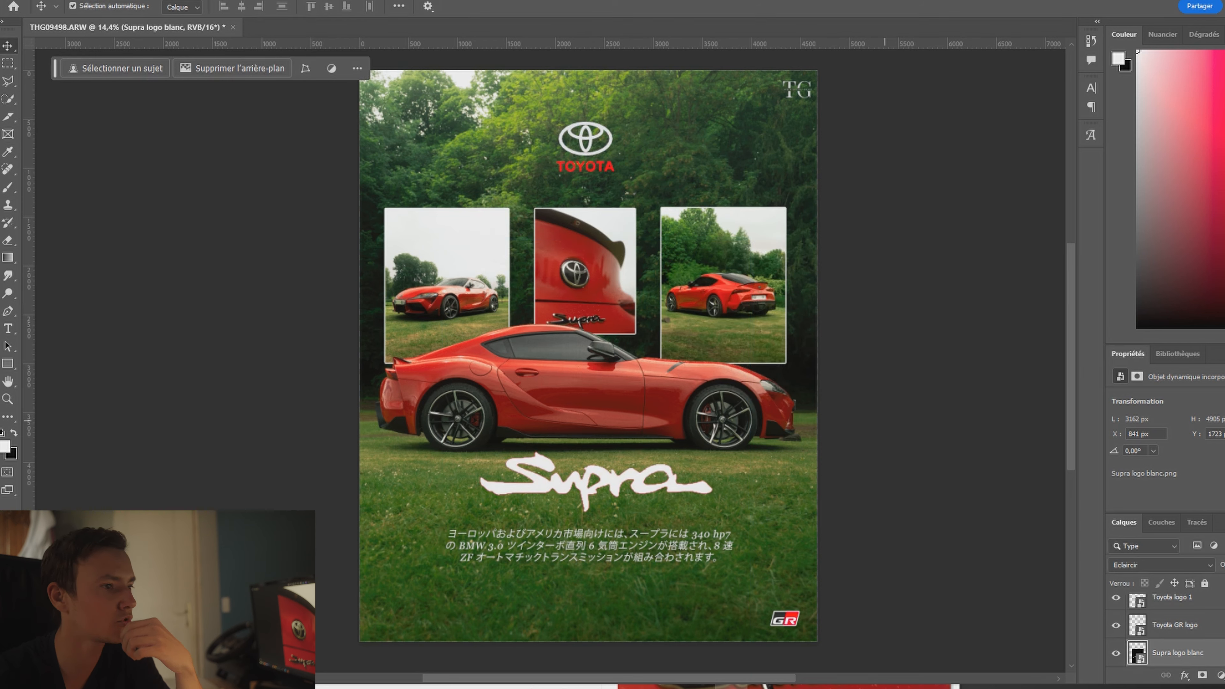
pyautogui.click(337, 273)
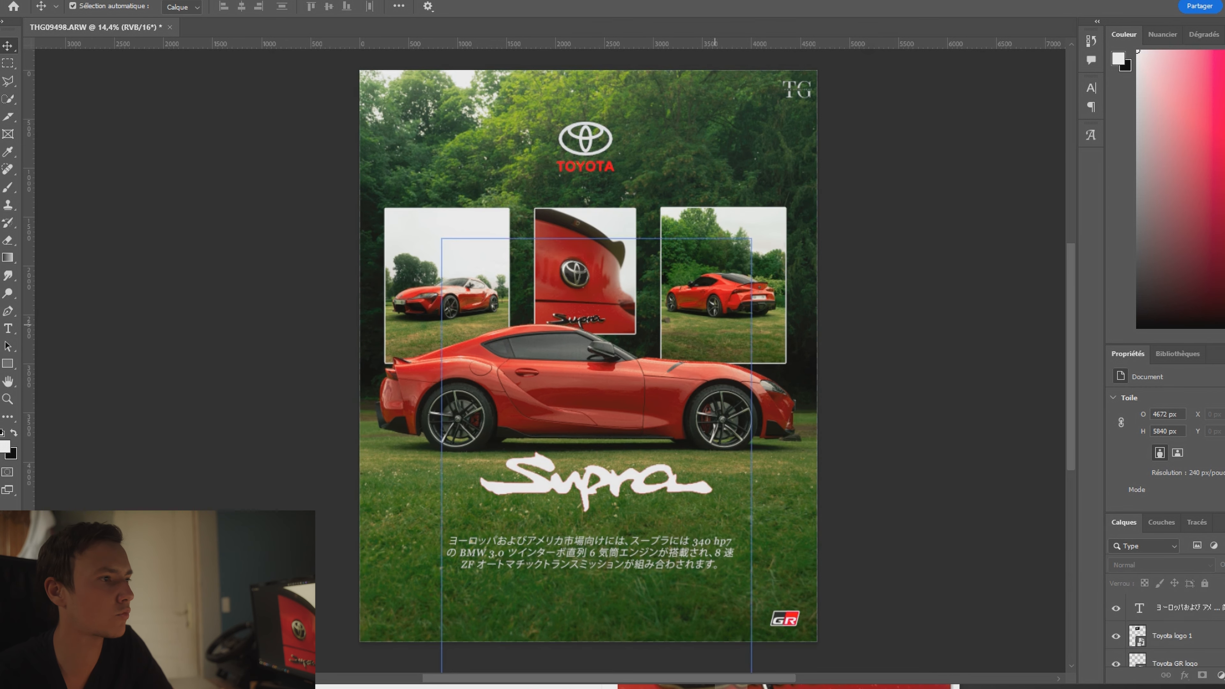
pyautogui.scroll(-1, 588, 350)
pyautogui.scroll(1, 902, 328)
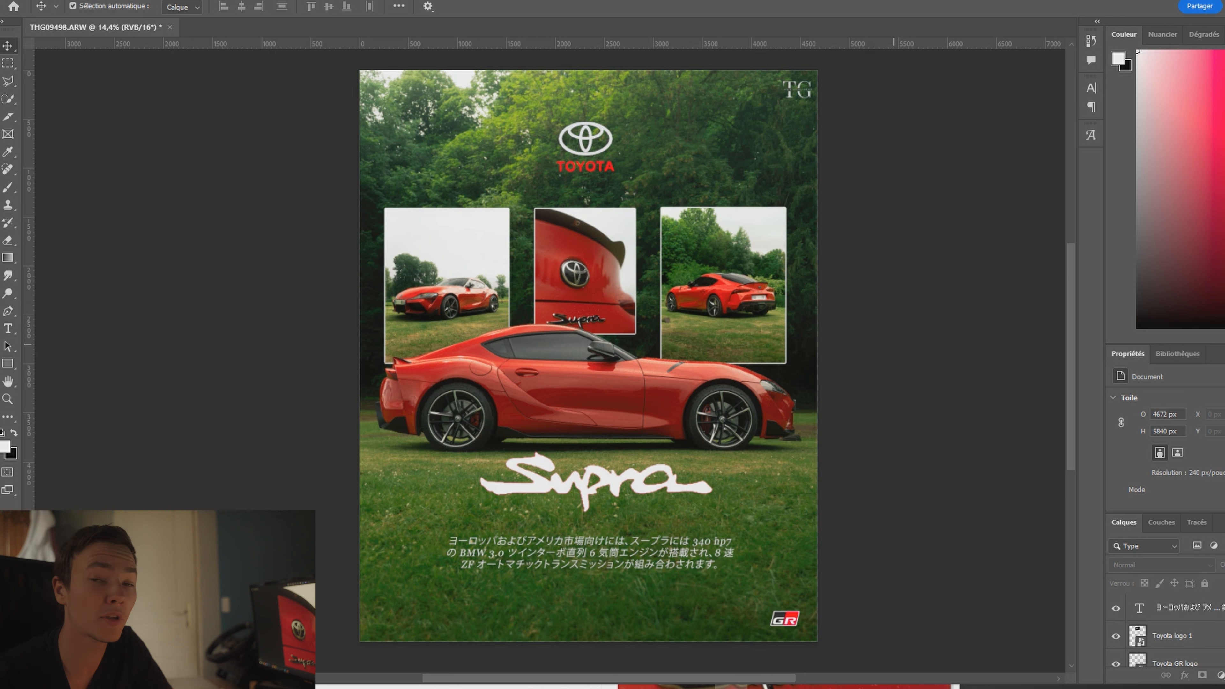